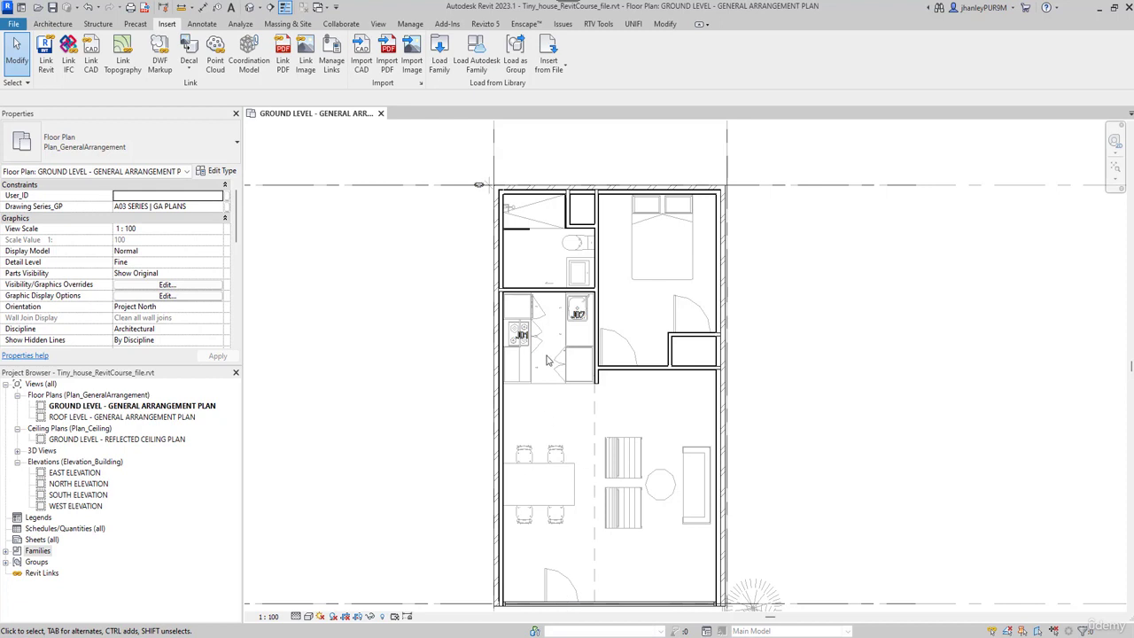
Step: Set the ground level plan's visual style to Wireframe so the CAD door openings can be inspected within the walls
scroll(634, 371, up, 4)
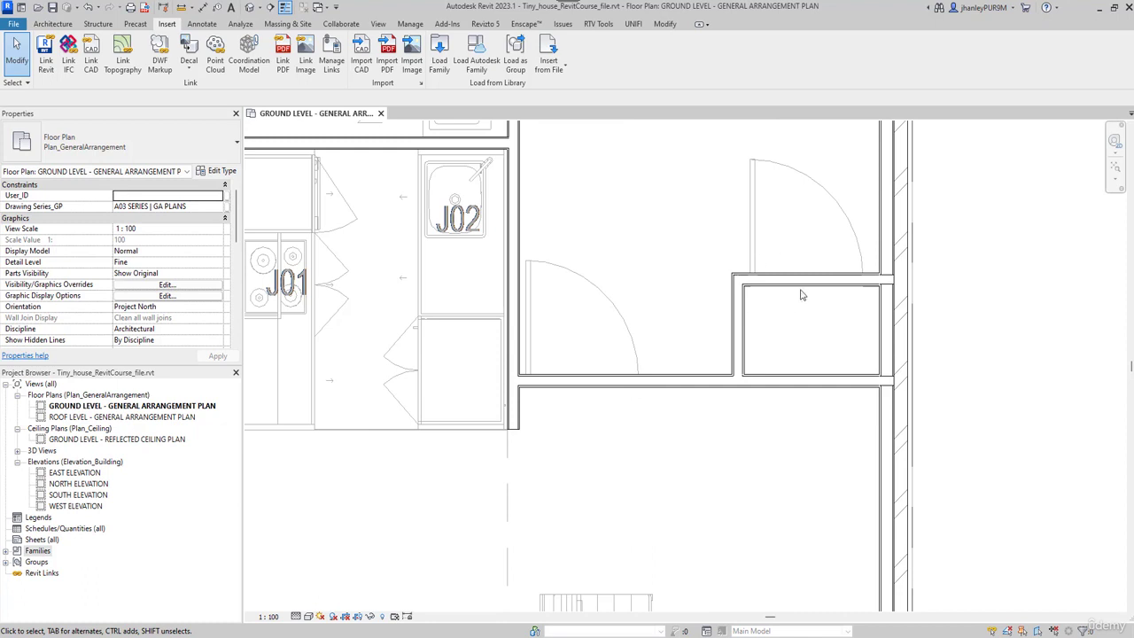
click(308, 616)
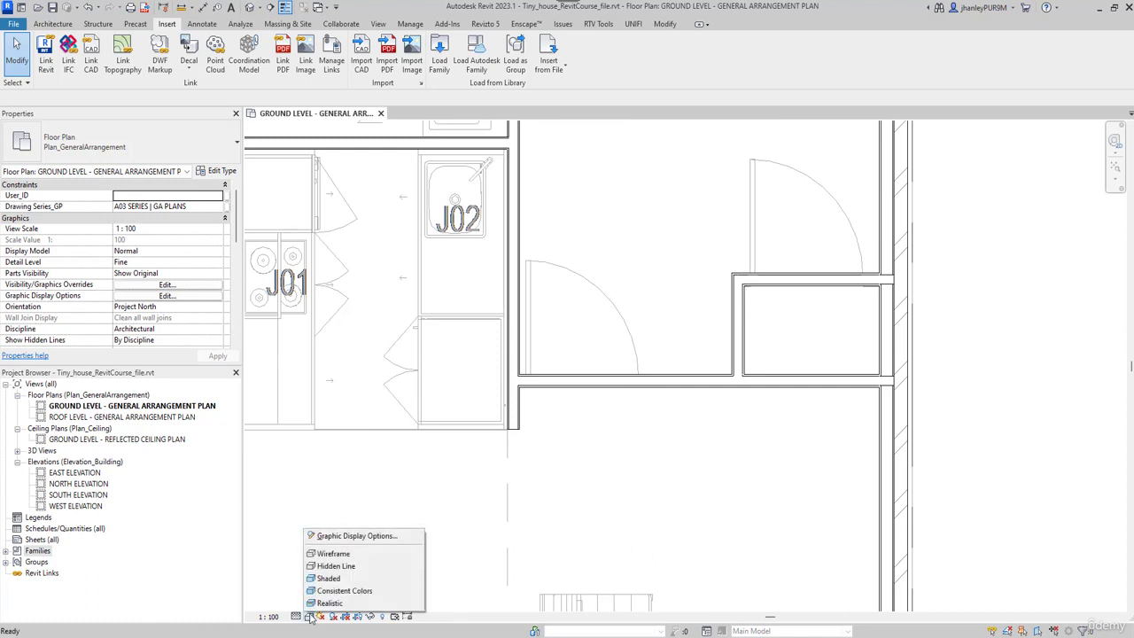
click(343, 554)
scroll(650, 405, up, 2)
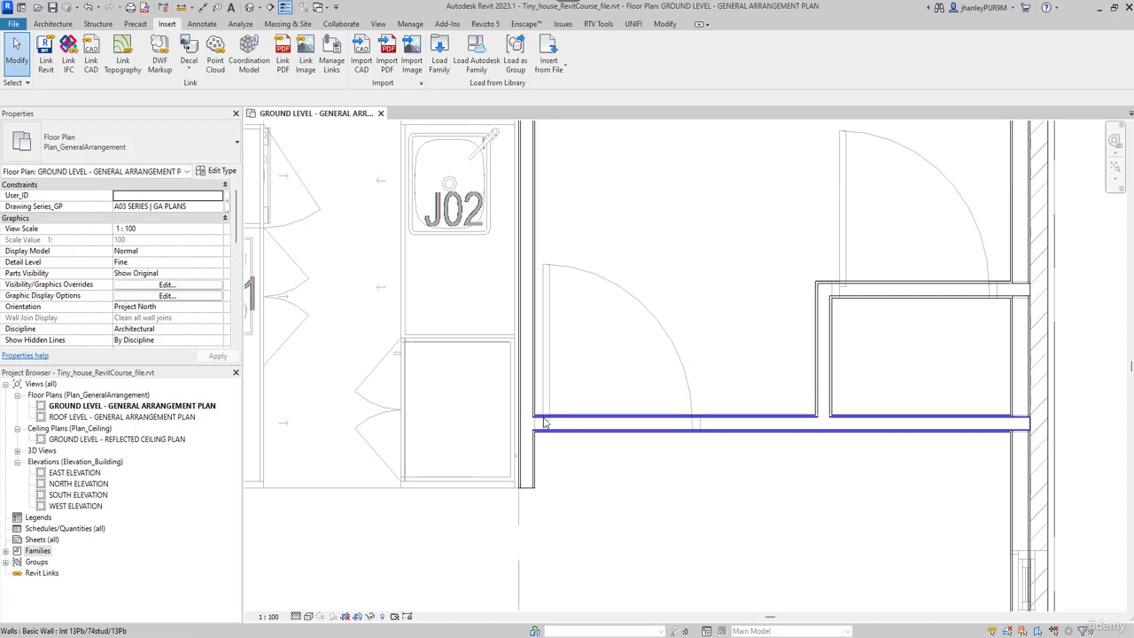
scroll(545, 434, up, 2)
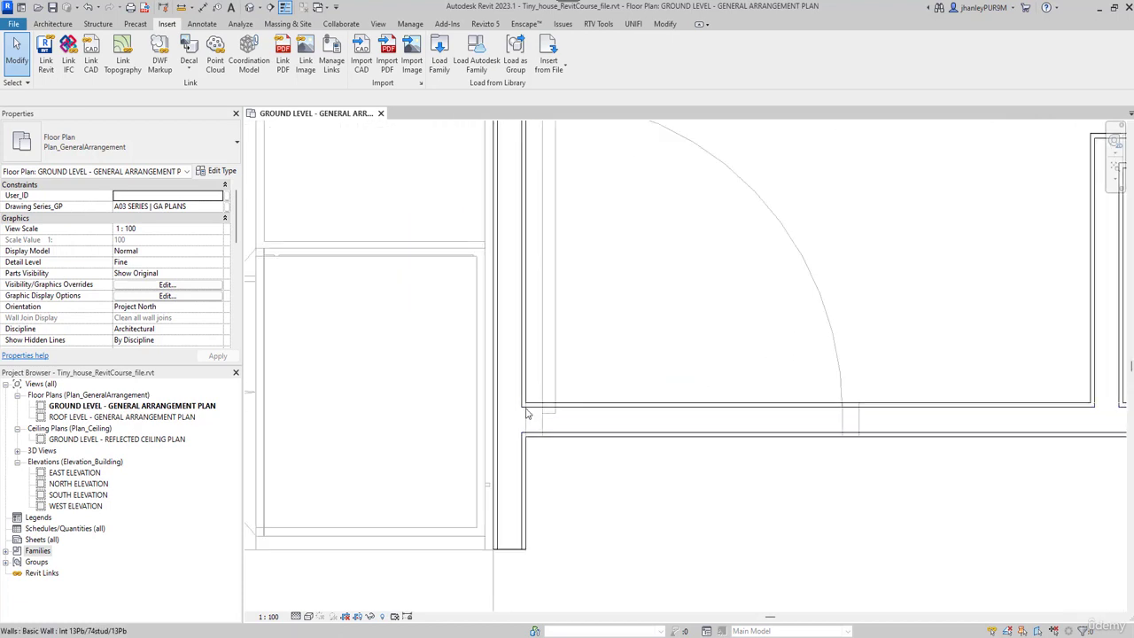
scroll(554, 457, down, 2)
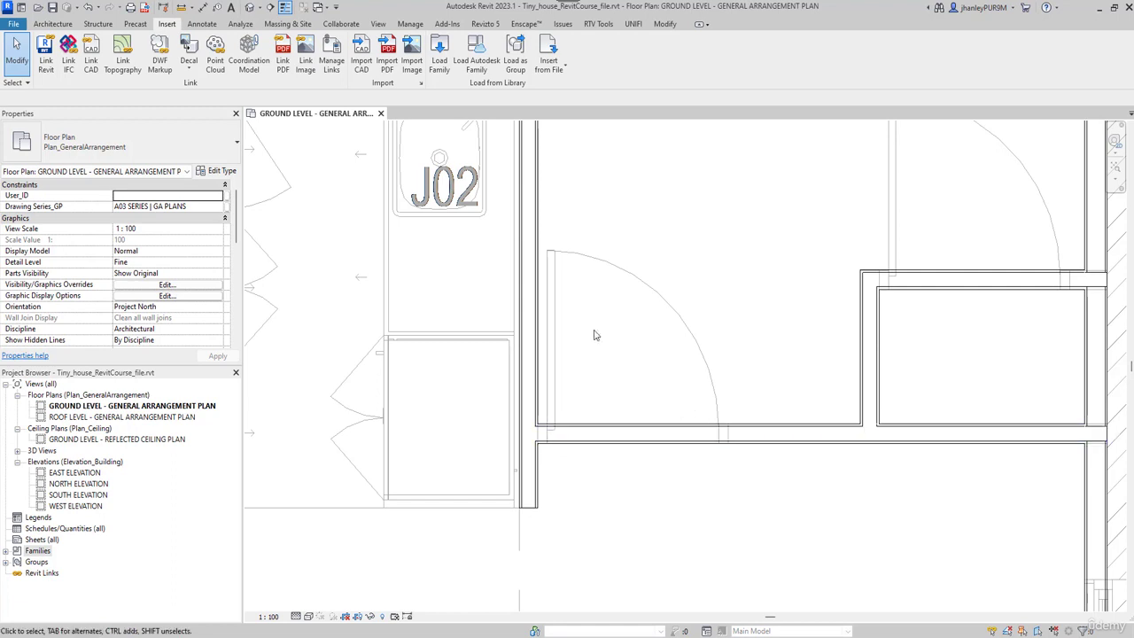
Step: Start placing a door and load the Door_Single_Swing_Solid.rfa family from the Section 4 - Developing the Building Shell folder
click(51, 25)
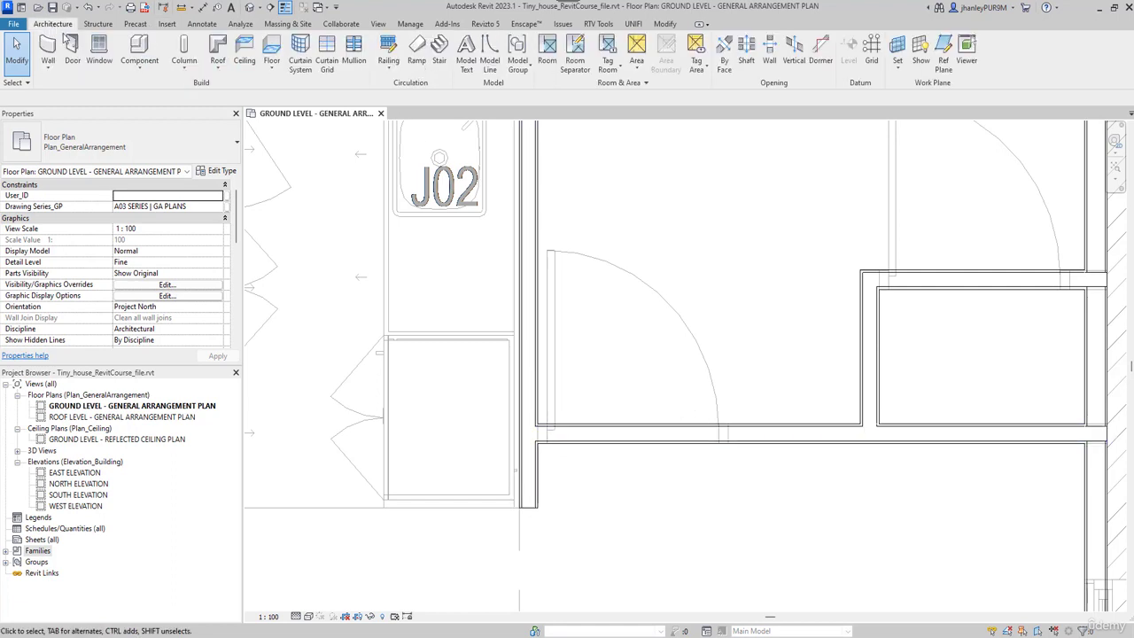
click(73, 51)
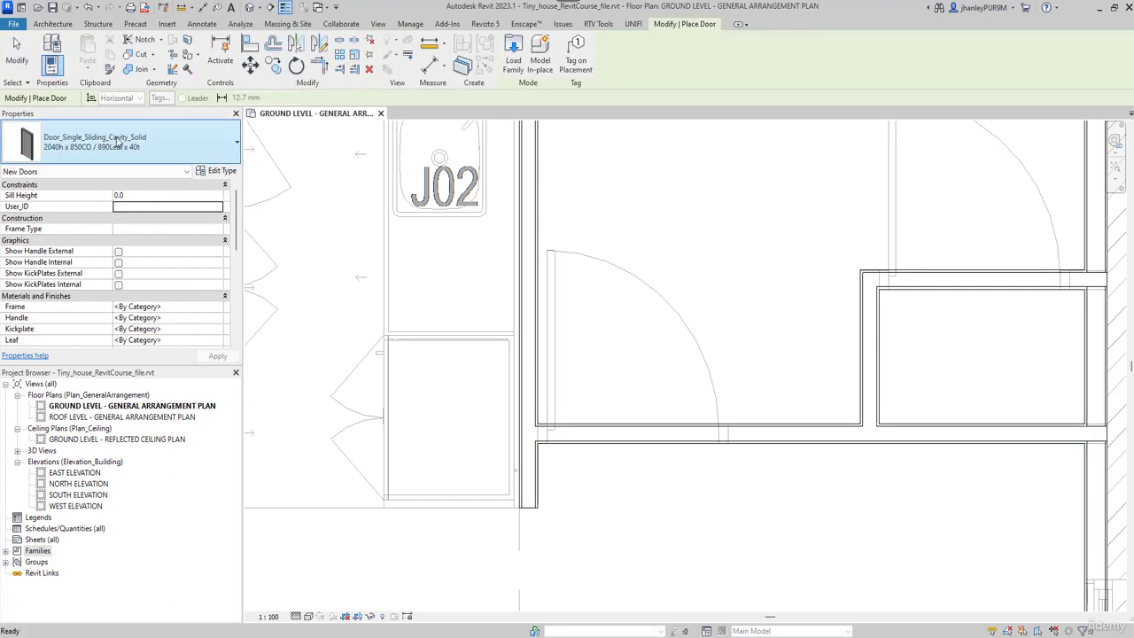
click(145, 144)
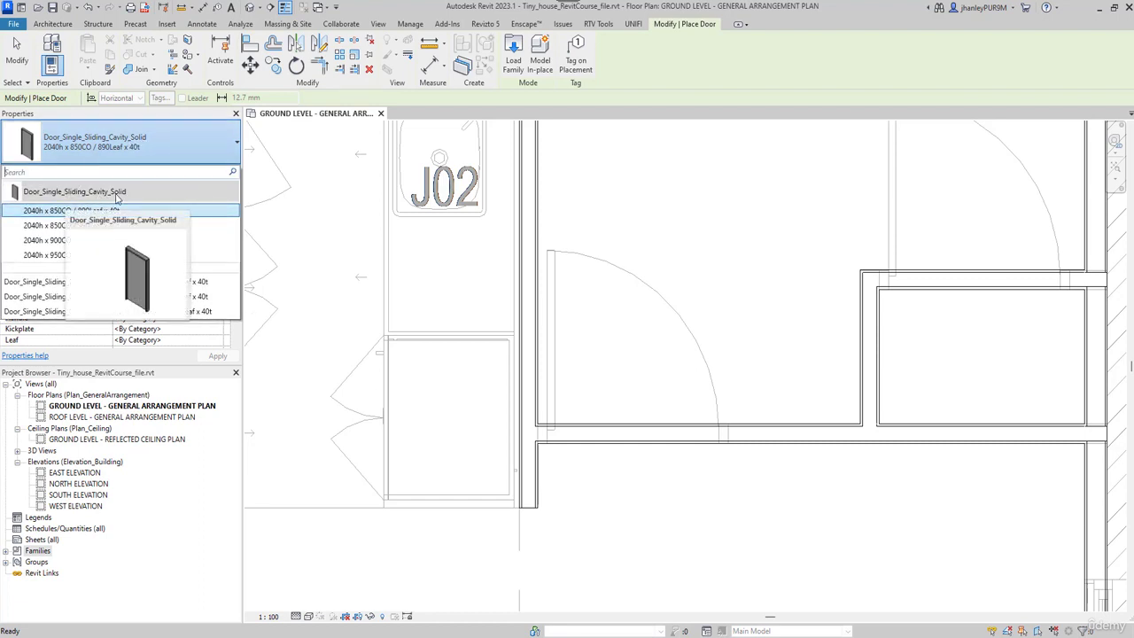
click(136, 145)
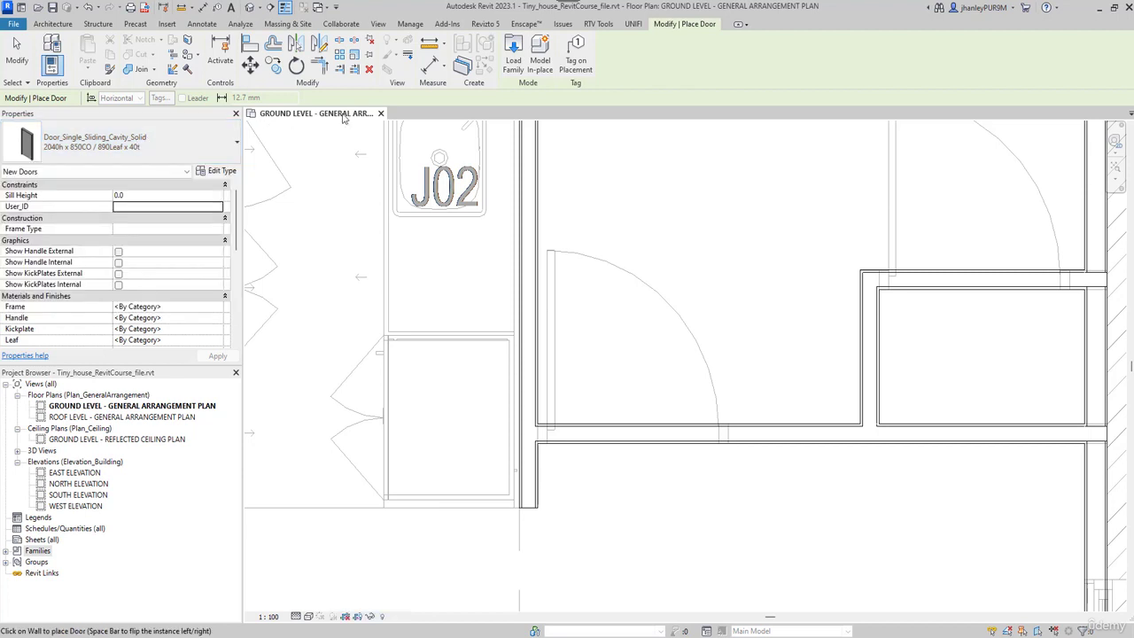
click(514, 61)
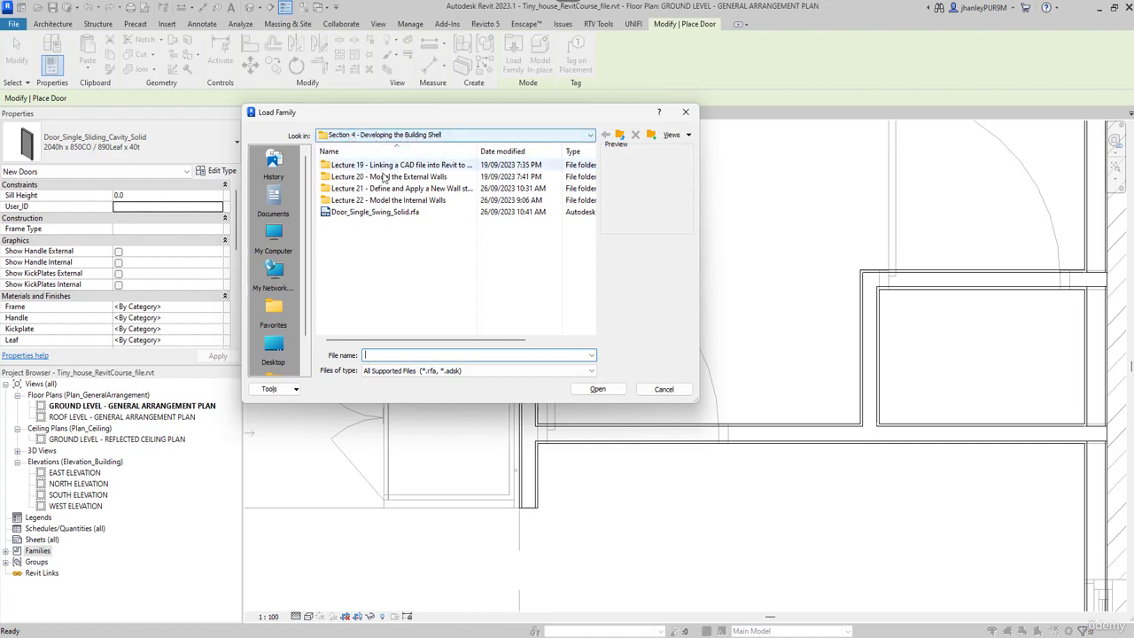
click(361, 216)
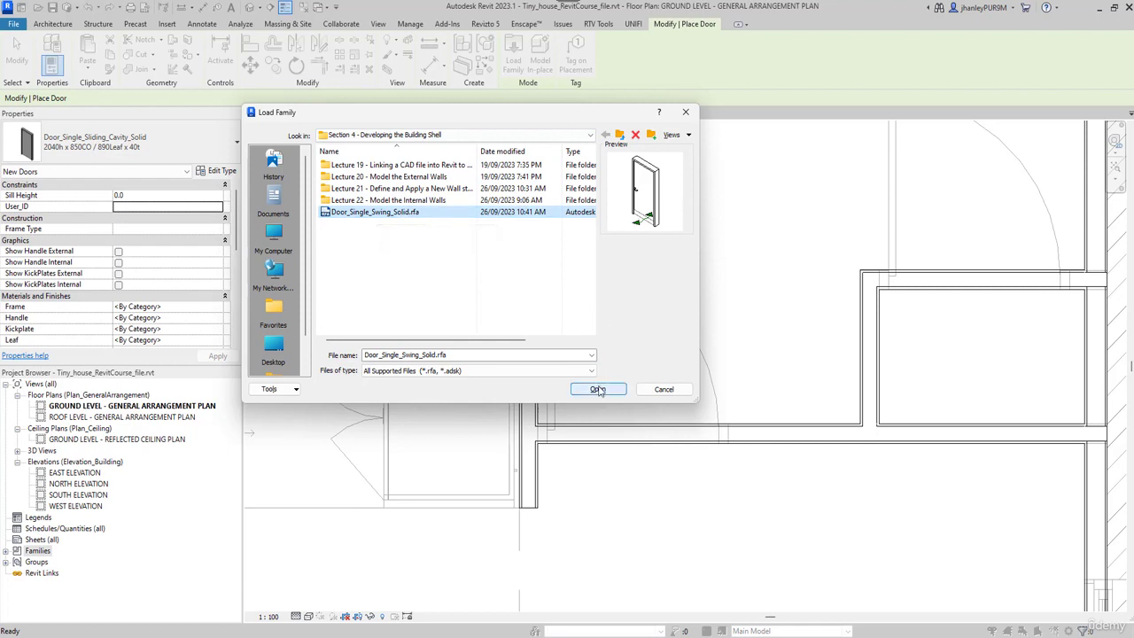
click(597, 388)
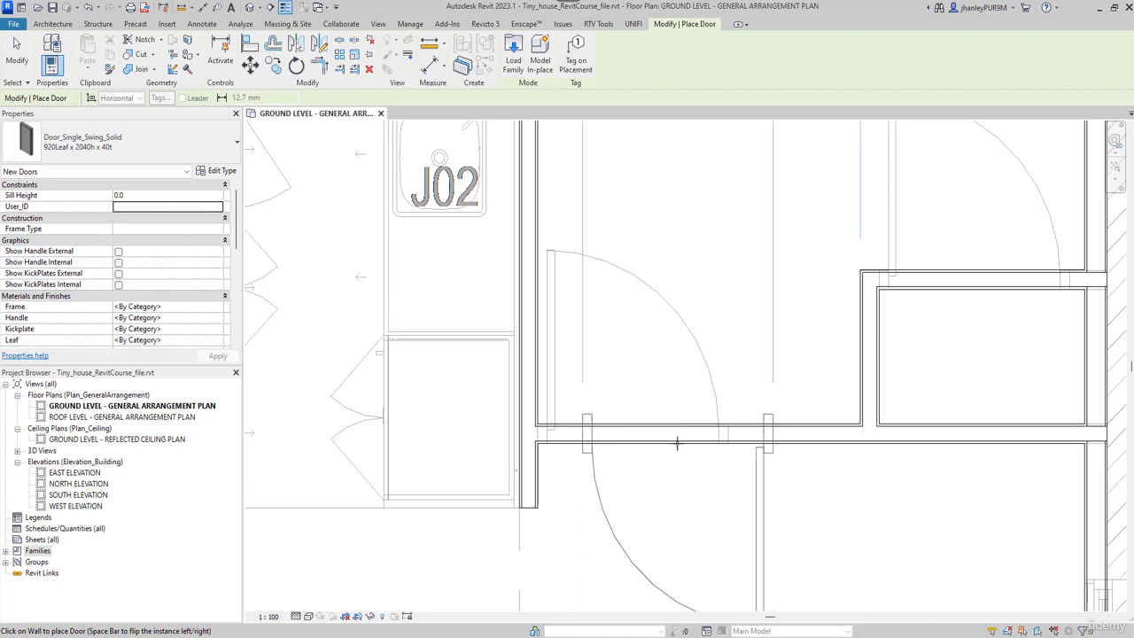
Step: Place two 920Leaf x 2040h x 40t swing doors over the CAD doors, in the bedroom's lower wall and the closet wall
scroll(676, 443, down, 2)
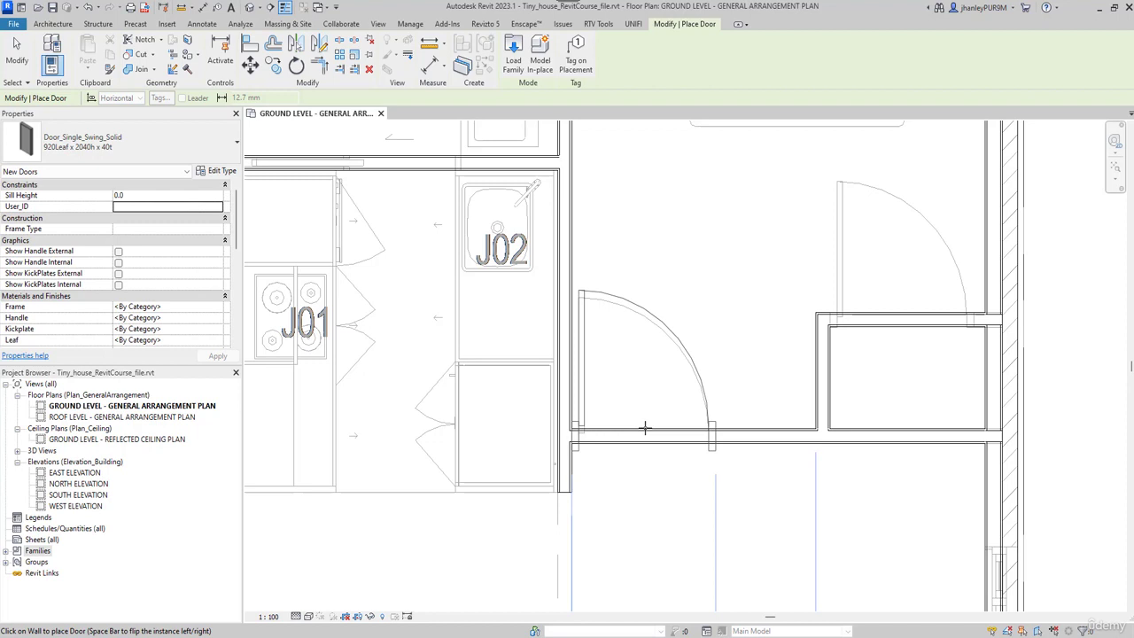
click(644, 428)
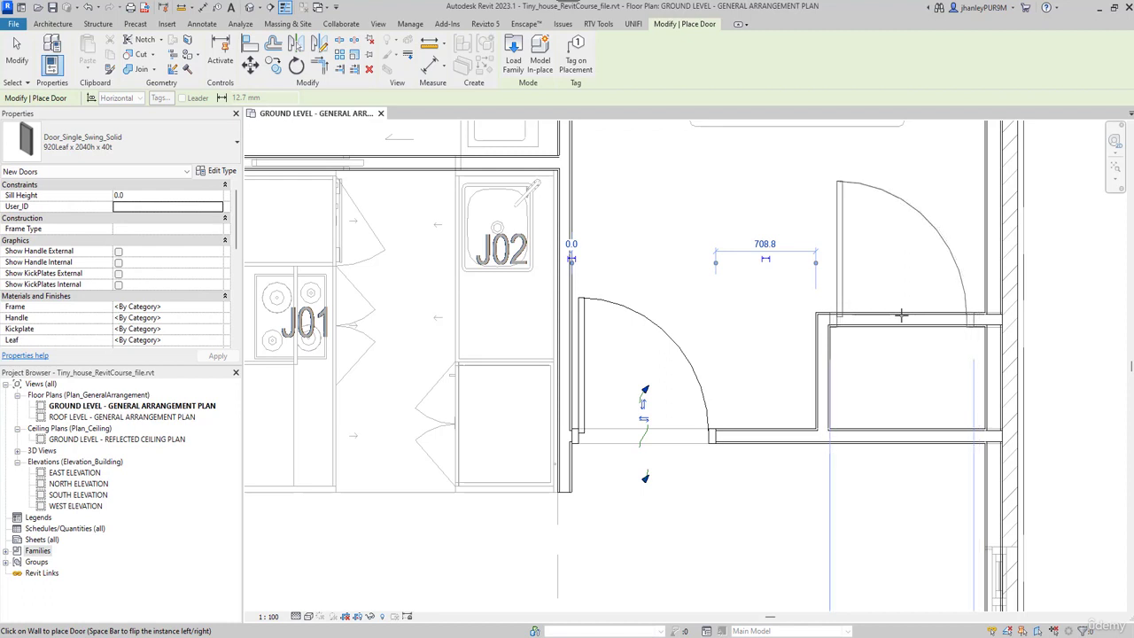
scroll(908, 313, up, 3)
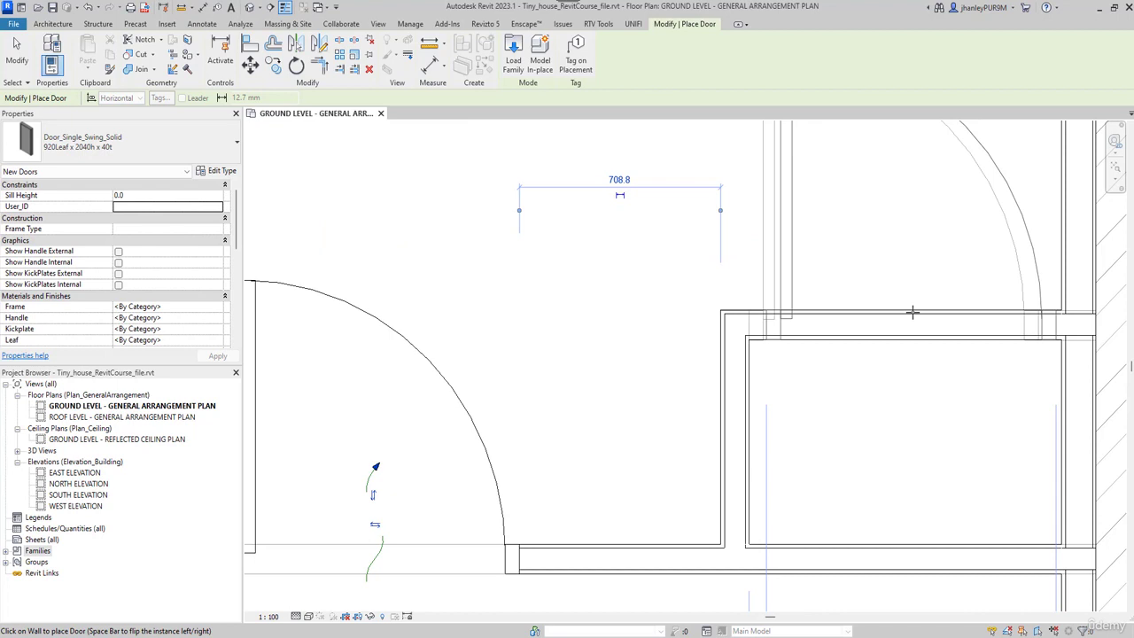
click(913, 312)
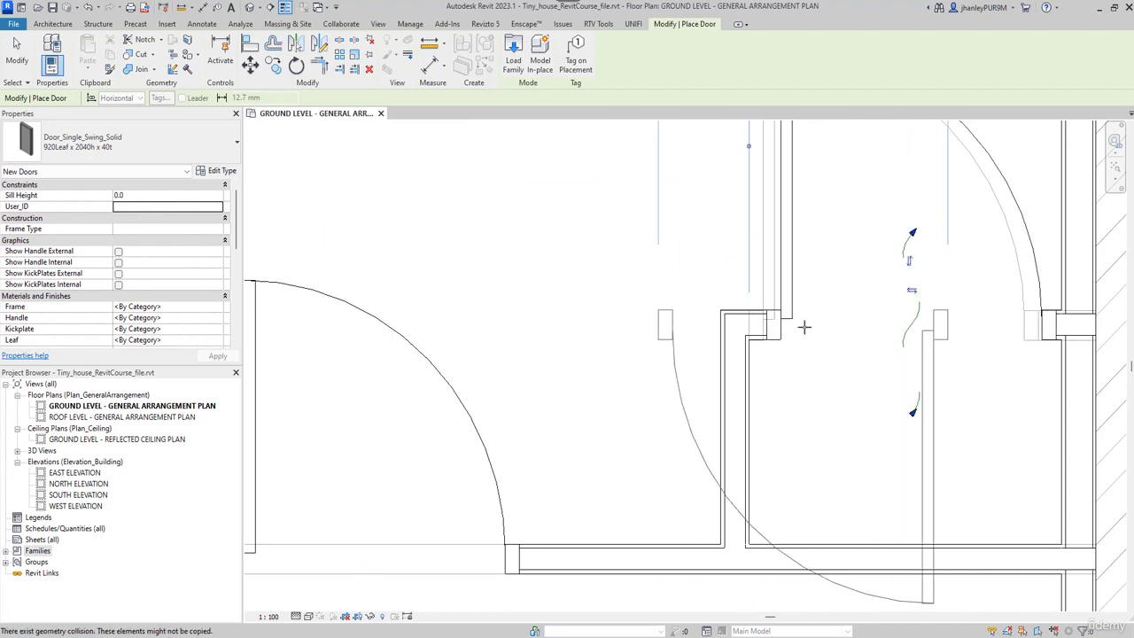
key(Escape)
key(Escape)
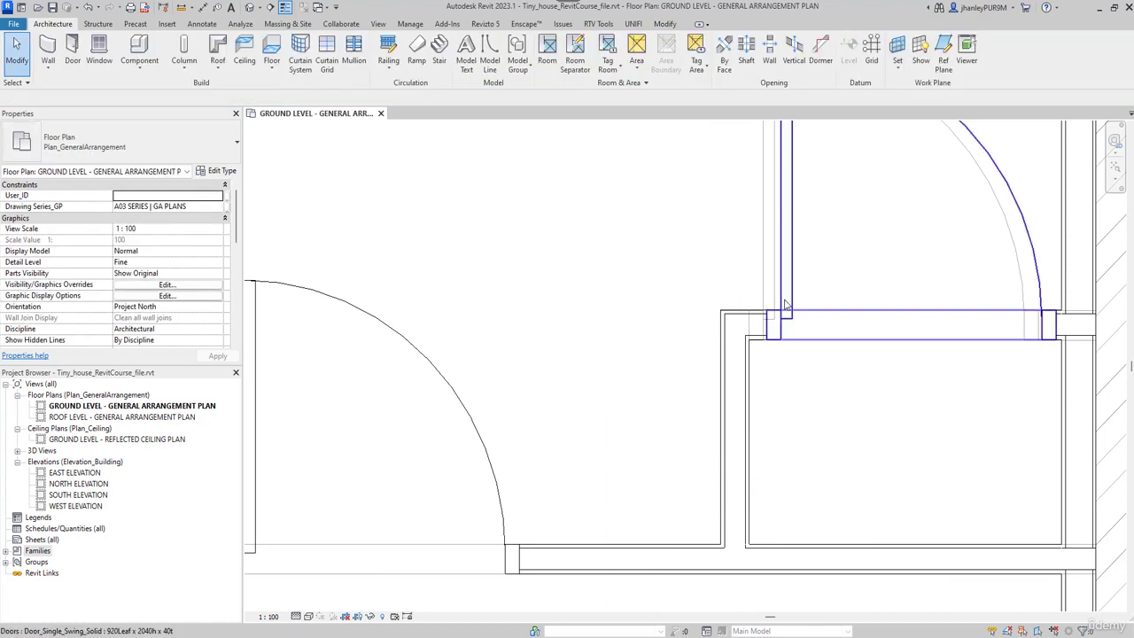
Step: Move the closet swing door sideways so its hinge-side frame aligns with the inner face of the closet's side wall
click(784, 307)
scroll(768, 330, up, 3)
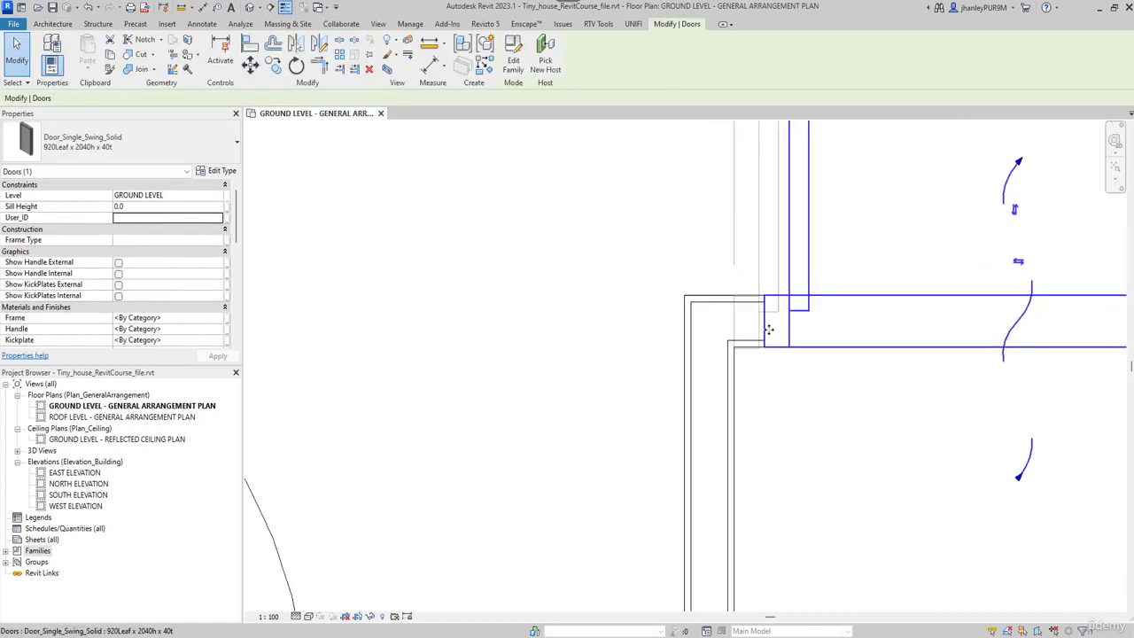
click(249, 67)
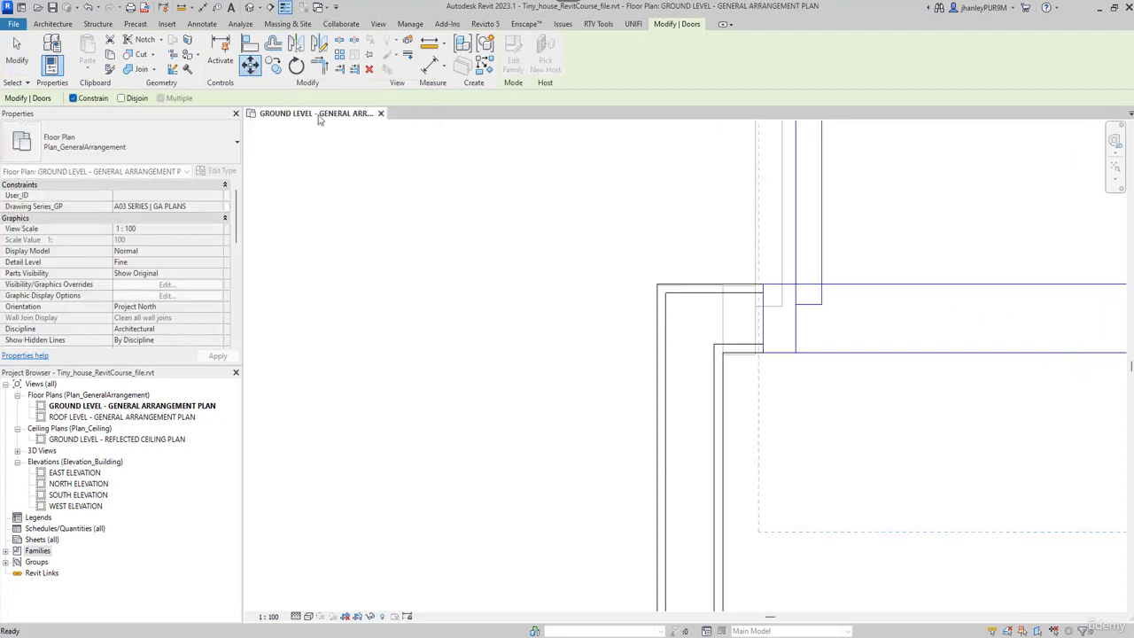
click(763, 322)
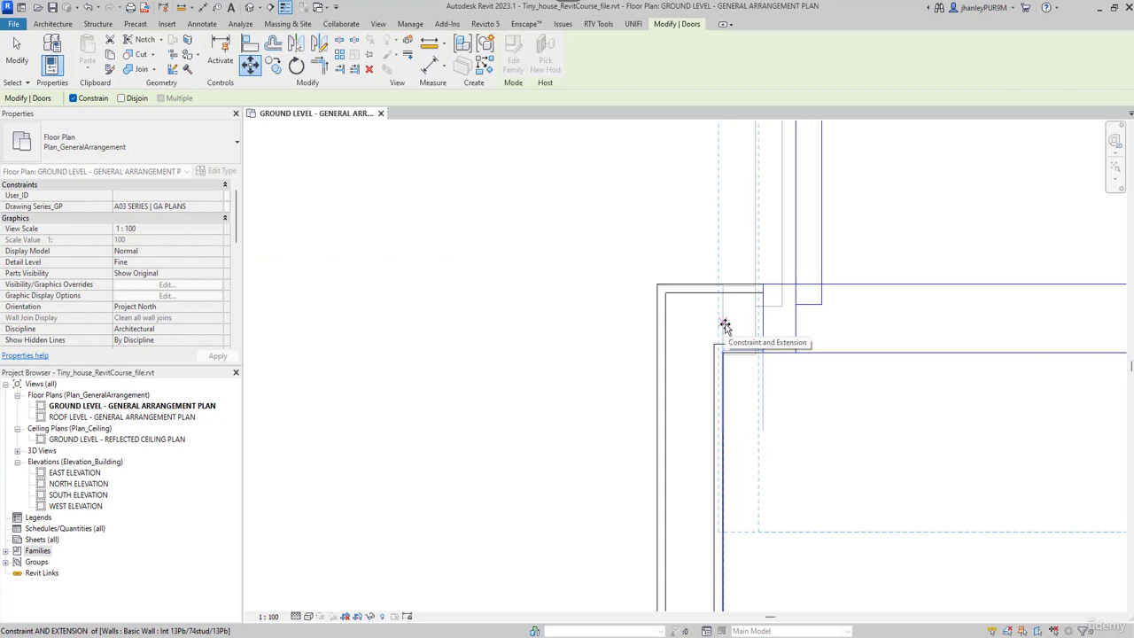
click(724, 325)
scroll(533, 332, up, 4)
scroll(682, 390, down, 3)
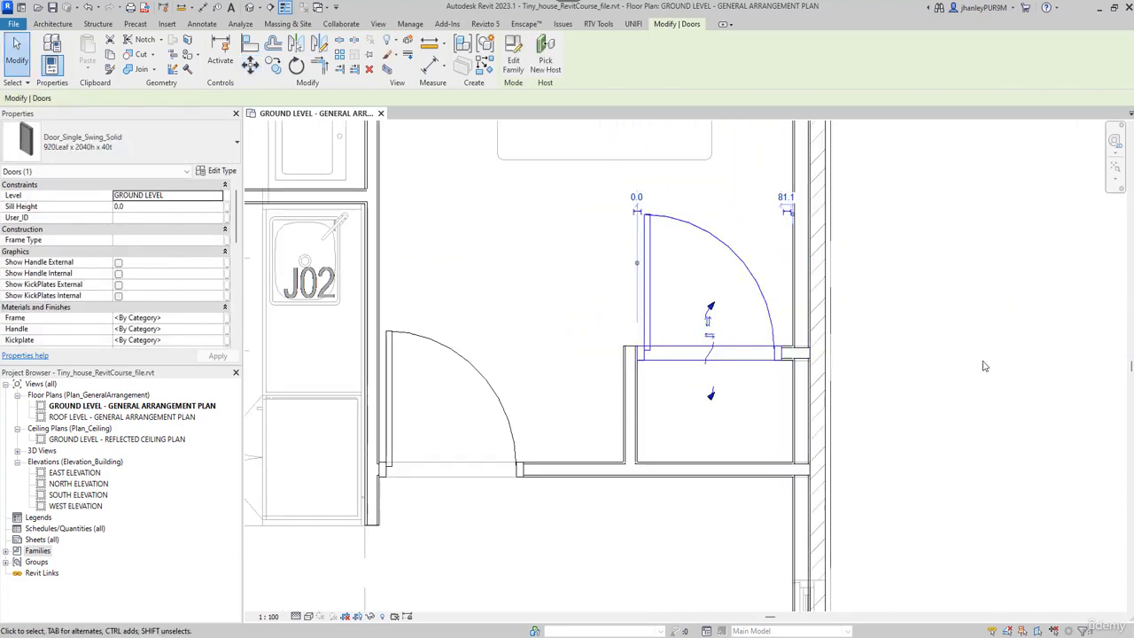
scroll(988, 376, down, 3)
scroll(988, 376, down, 2)
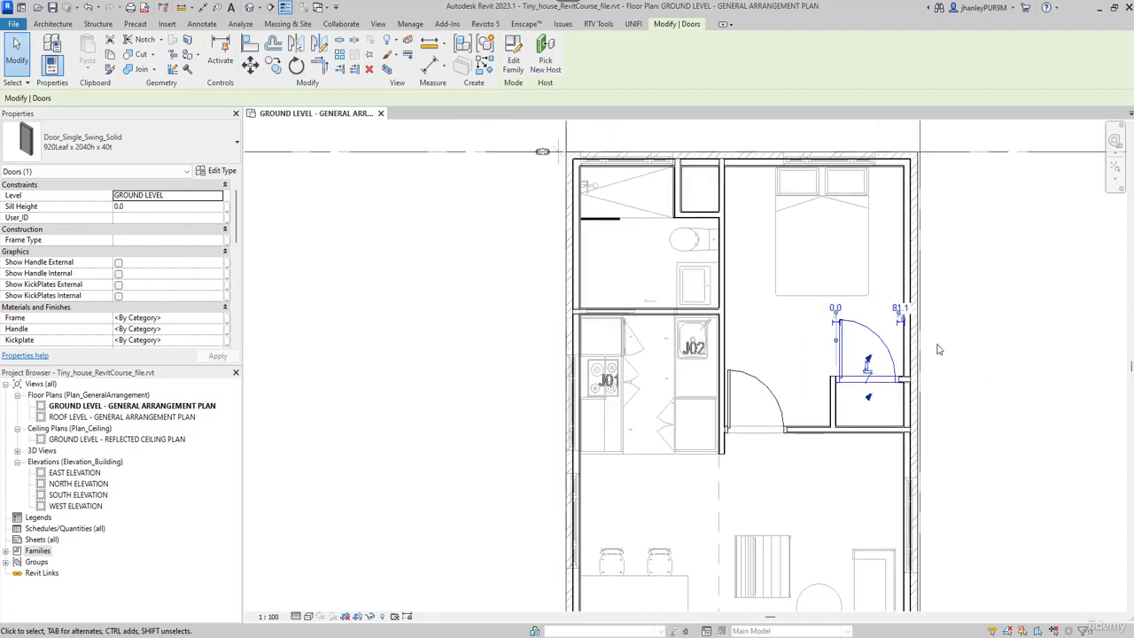
scroll(523, 285, up, 5)
scroll(522, 284, up, 1)
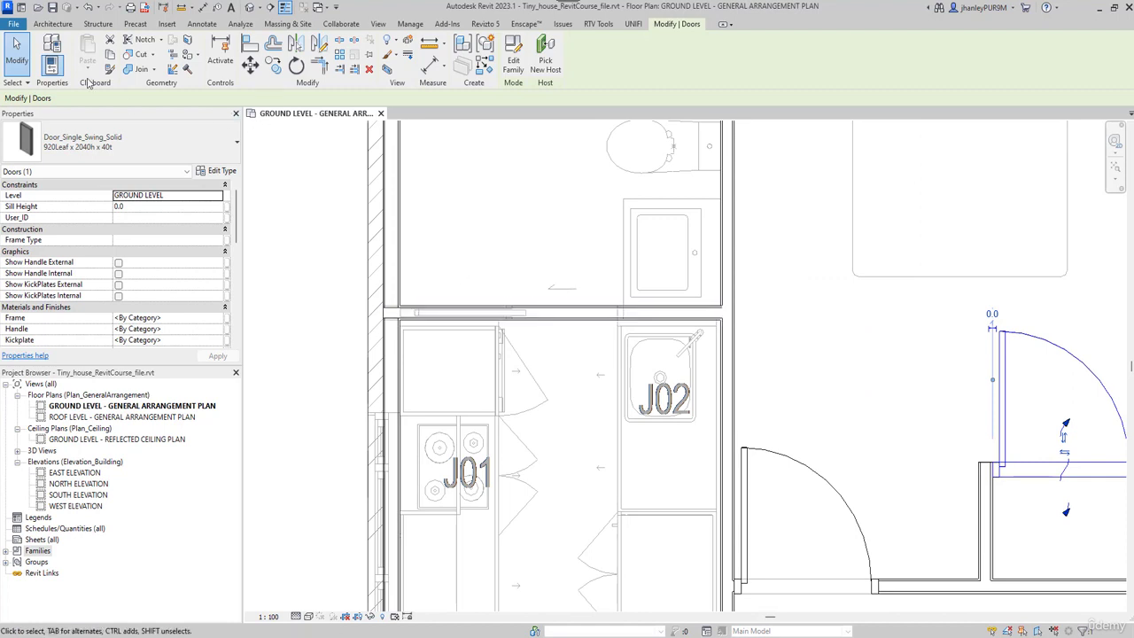
key(Escape)
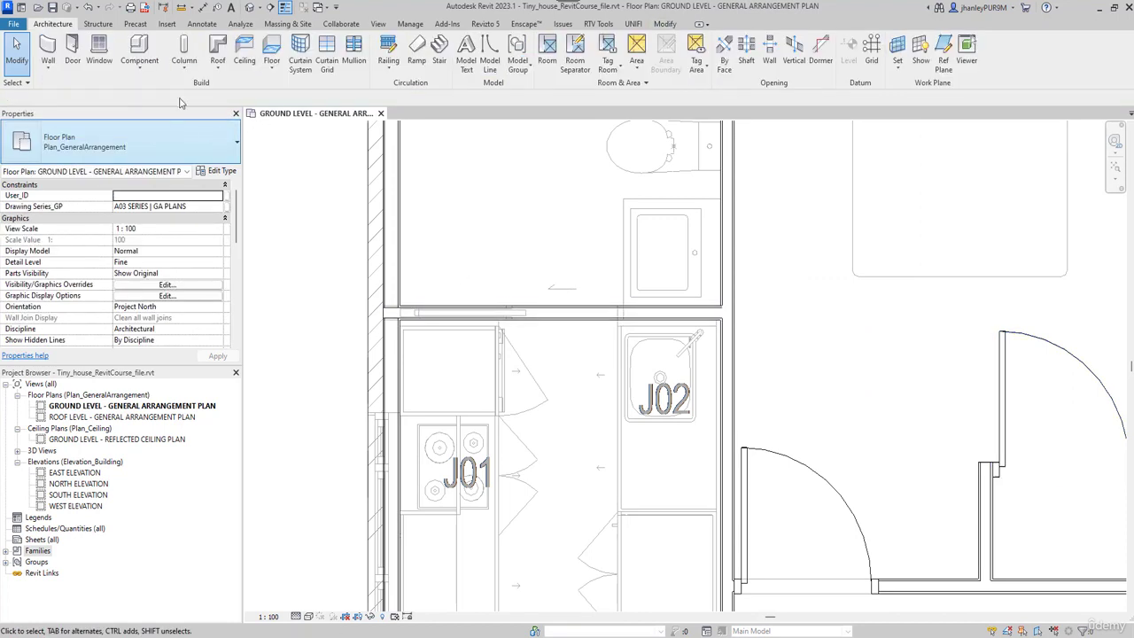
Step: Place a Door_Single_Sliding_Cavity_Solid door, type 2040h x 850CO / 890Leaf x 40t, in the wall between bathroom and kitchen
click(73, 52)
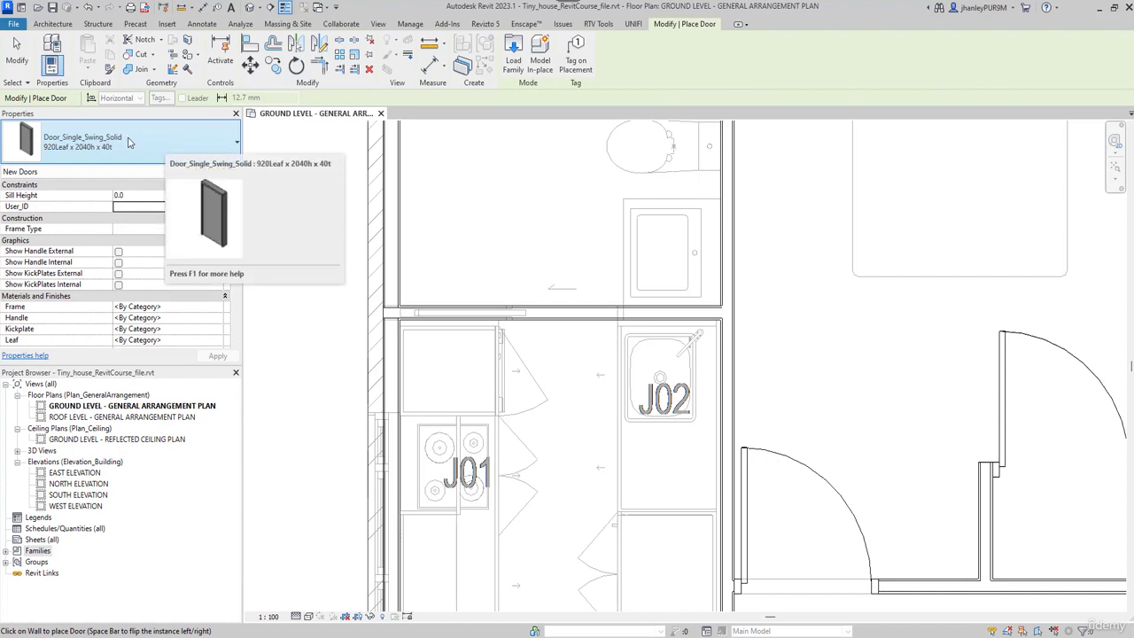
click(129, 142)
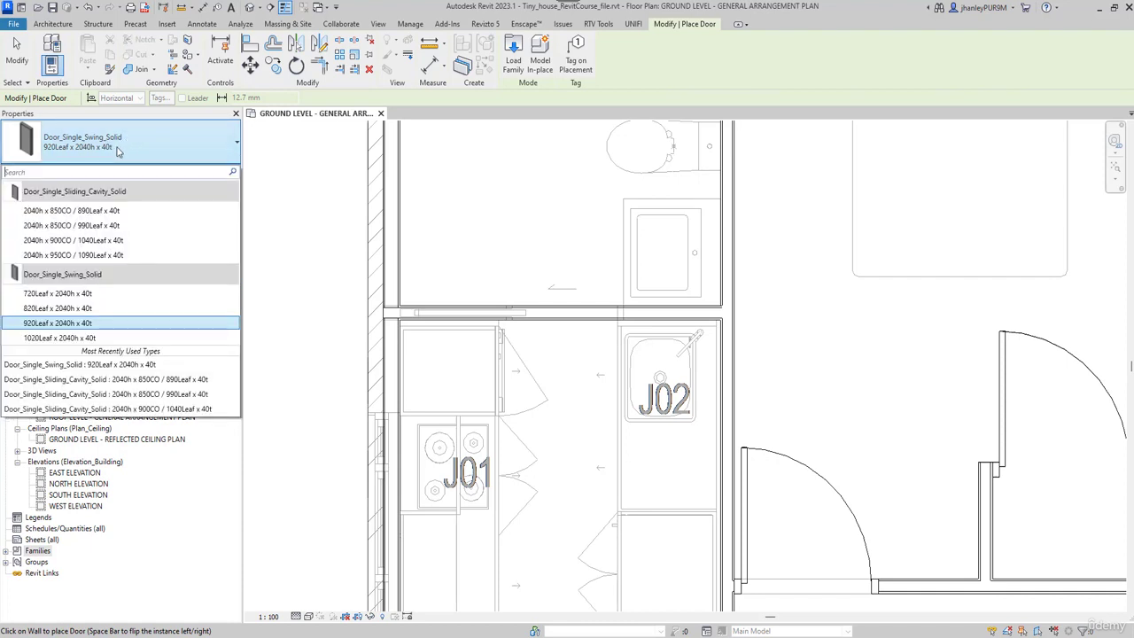
click(65, 211)
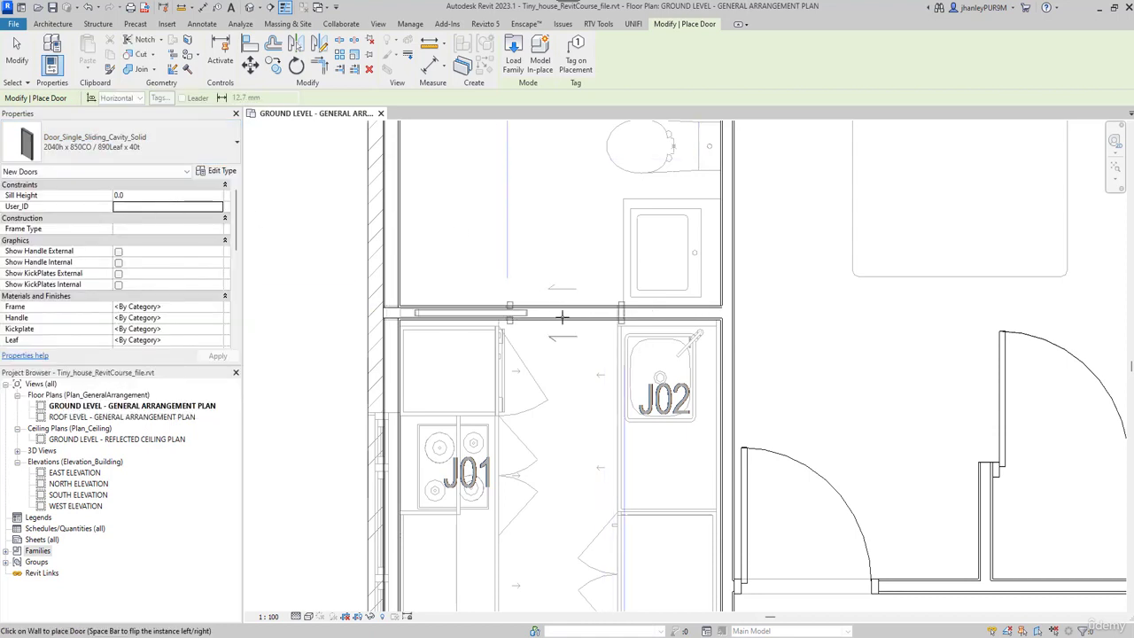
scroll(558, 317, up, 3)
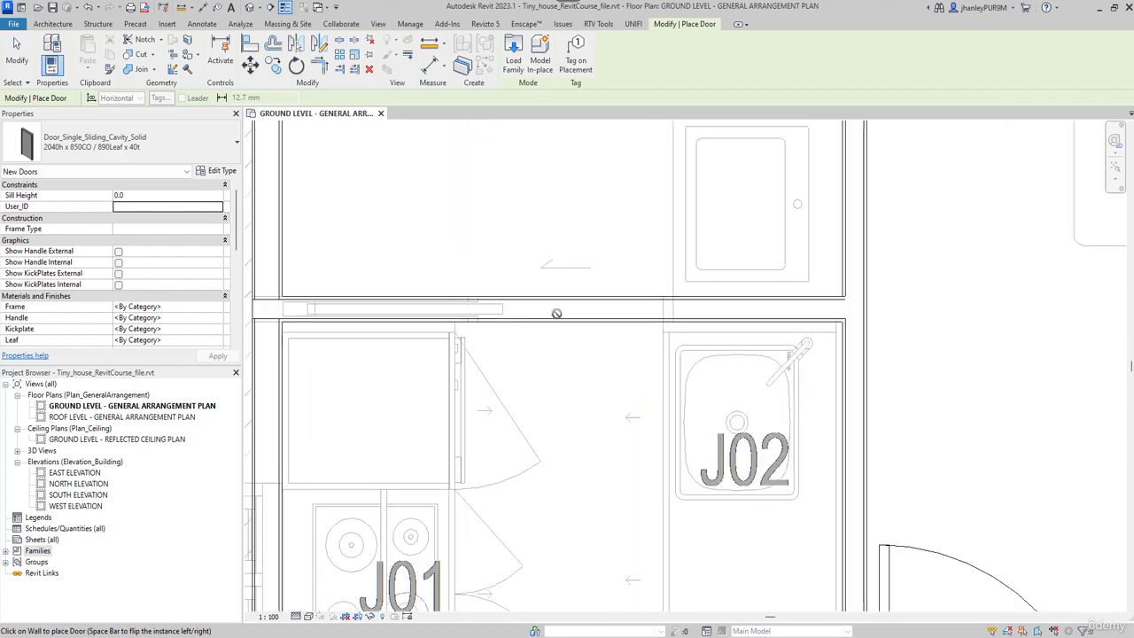
click(551, 315)
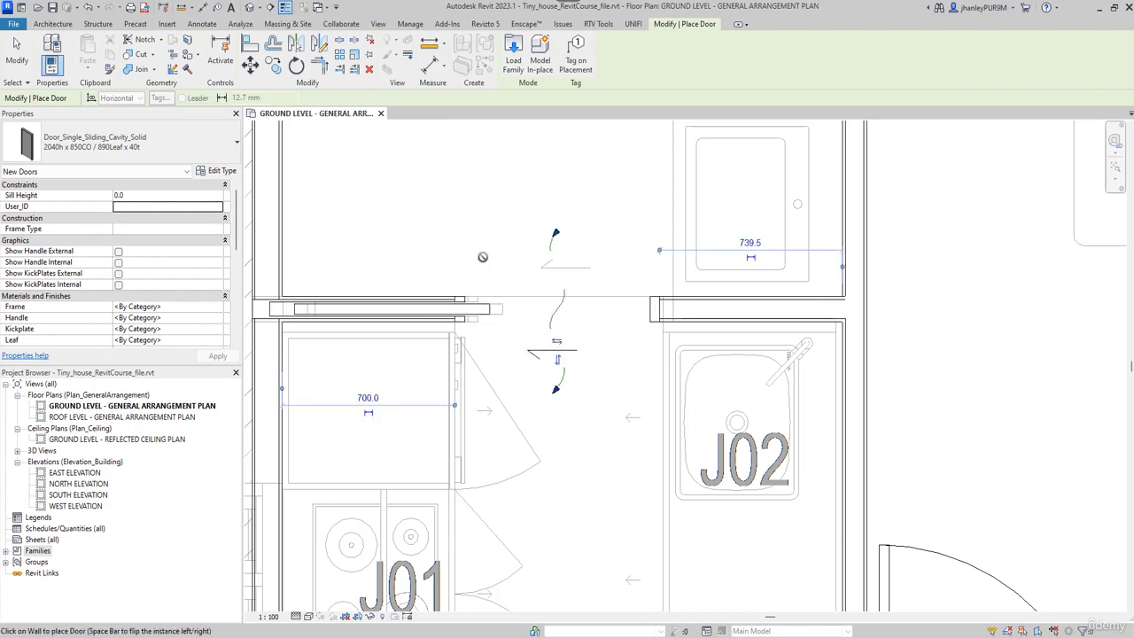
key(Escape)
key(Escape)
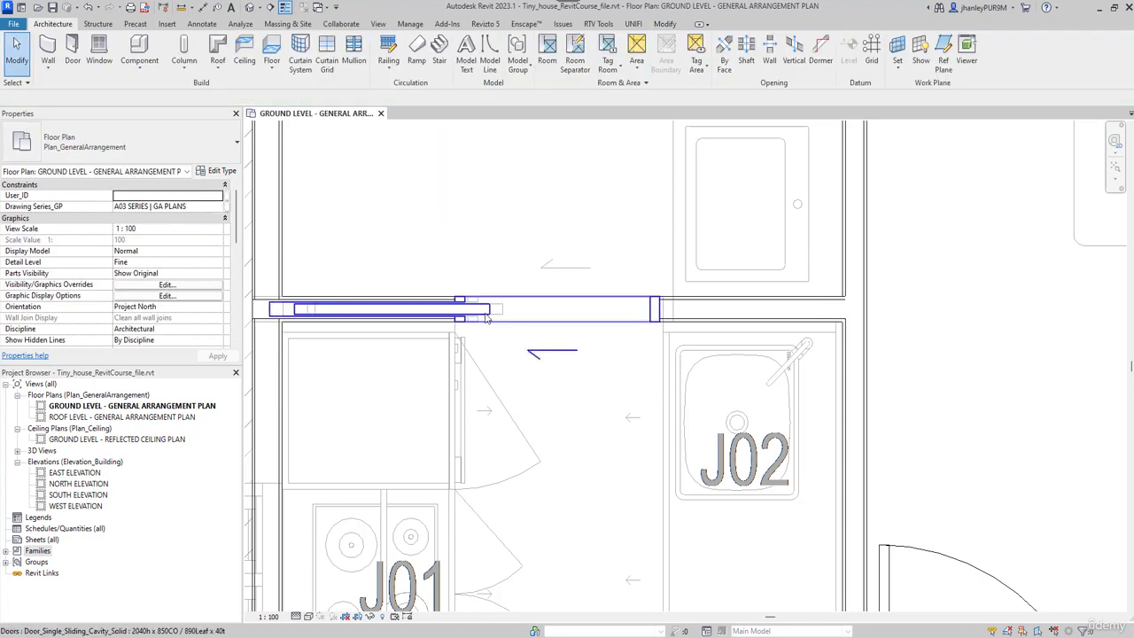
Step: Move the cavity sliding door along its wall so its closing-side jamb aligns with the jamb in the underlying CAD plan
click(486, 317)
scroll(681, 320, up, 4)
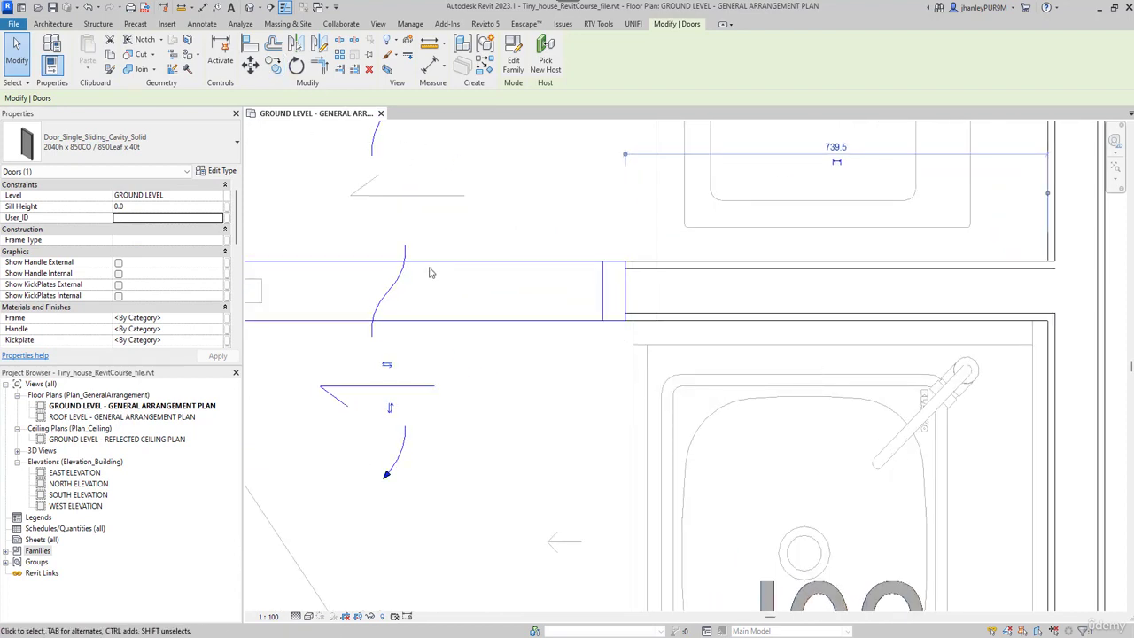
click(249, 66)
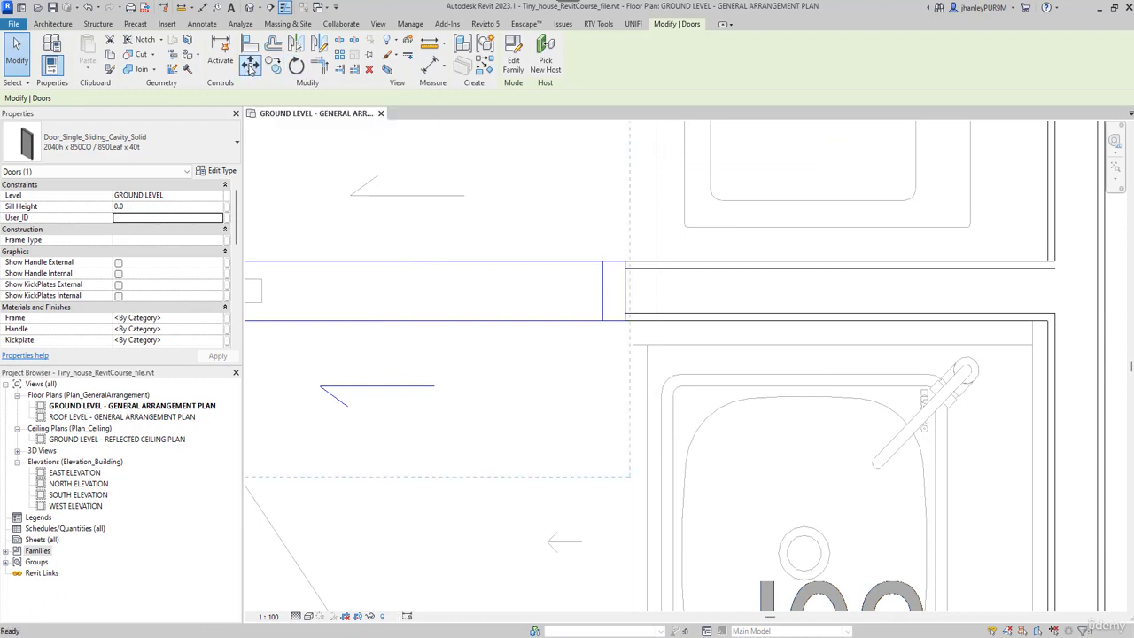
click(602, 297)
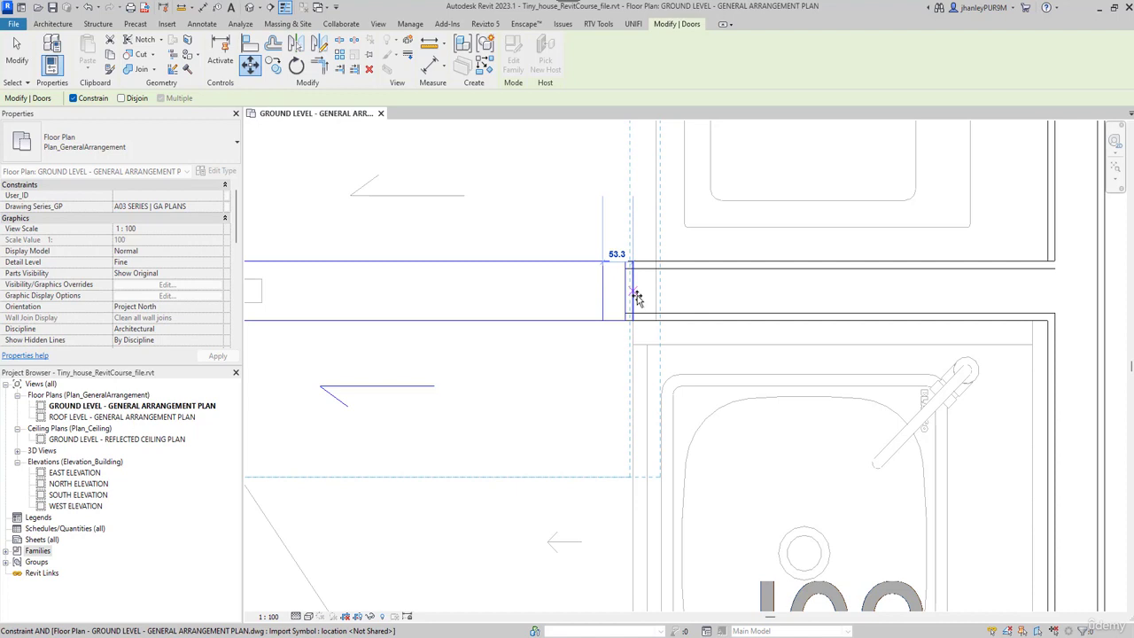
click(637, 297)
key(Escape)
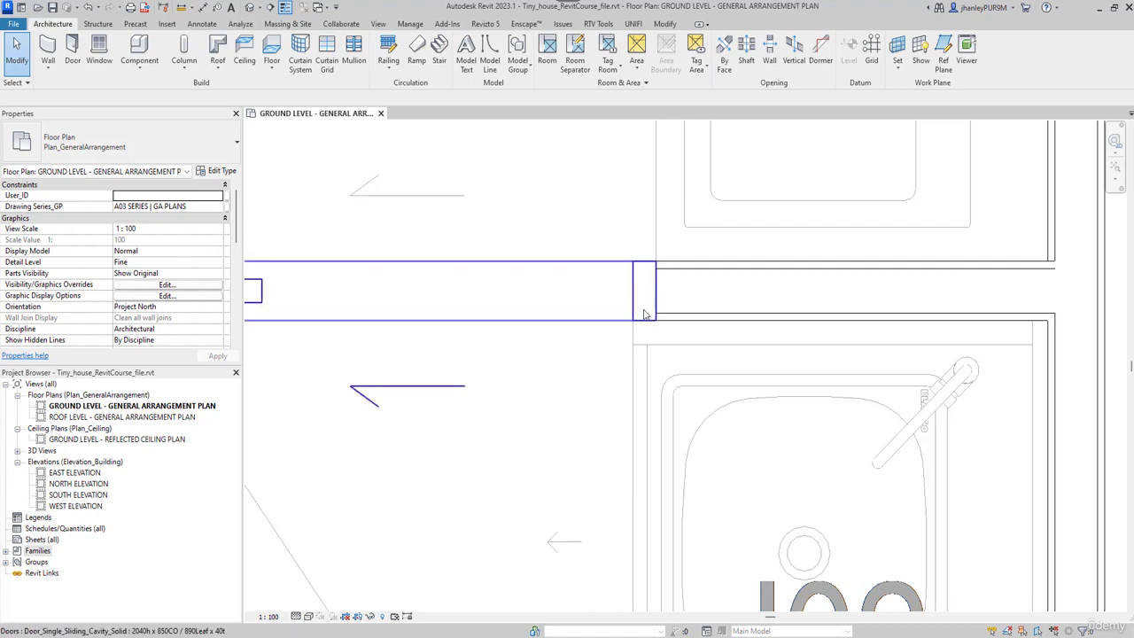
scroll(644, 313, down, 5)
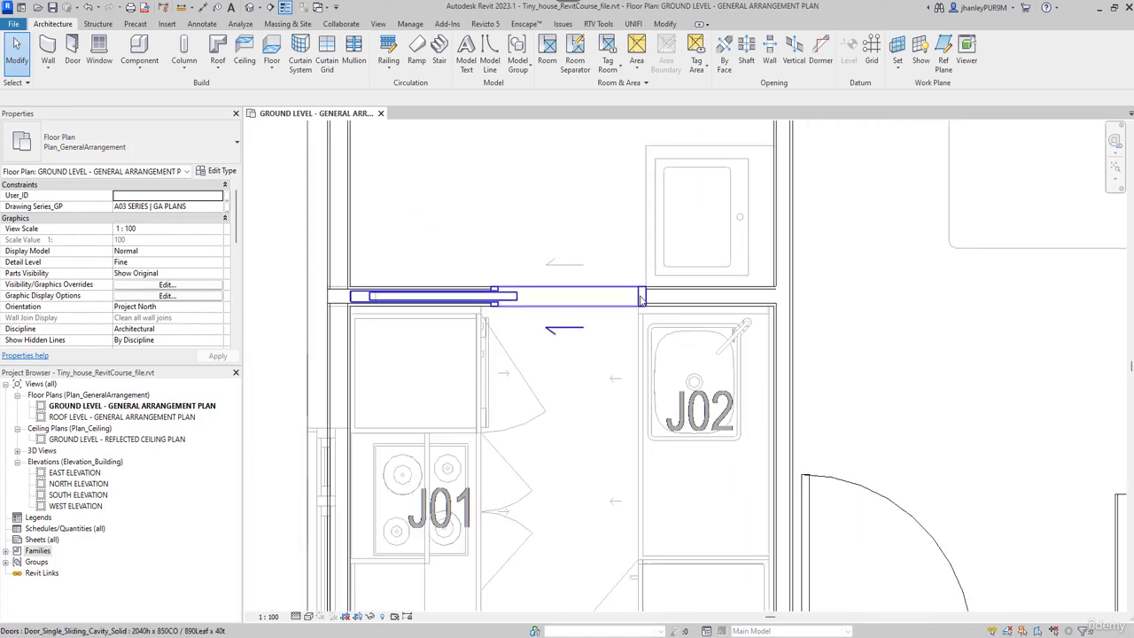
Step: Flip the facing of the cavity sliding door between bathroom and kitchen so its direction arrow lies on the bathroom side
scroll(641, 300, down, 2)
click(641, 301)
scroll(592, 312, up, 5)
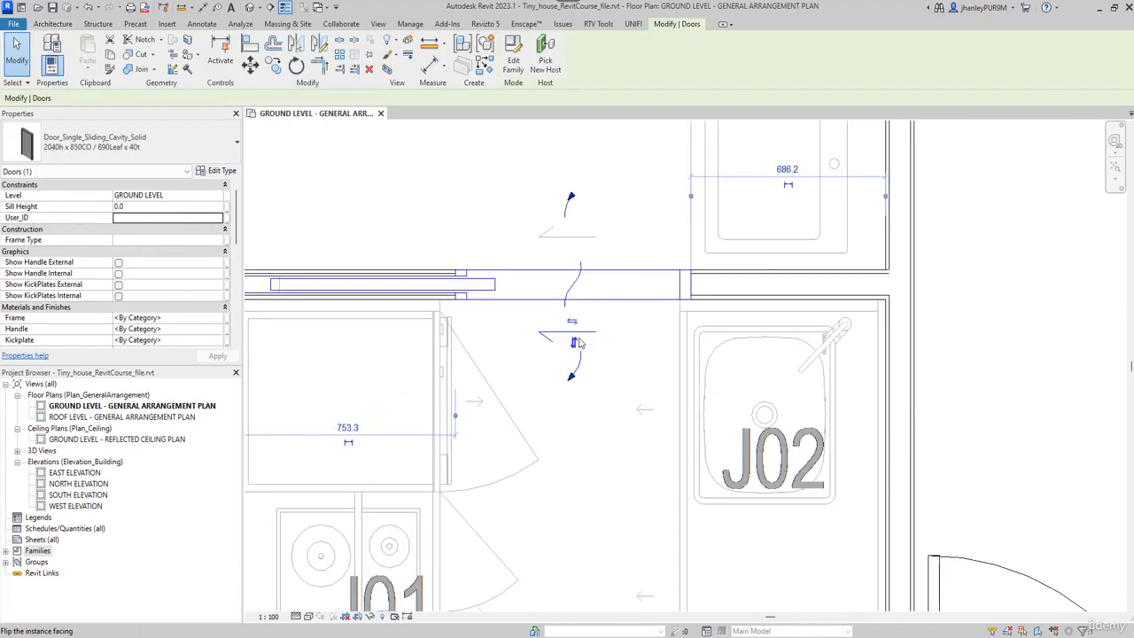
key(Escape)
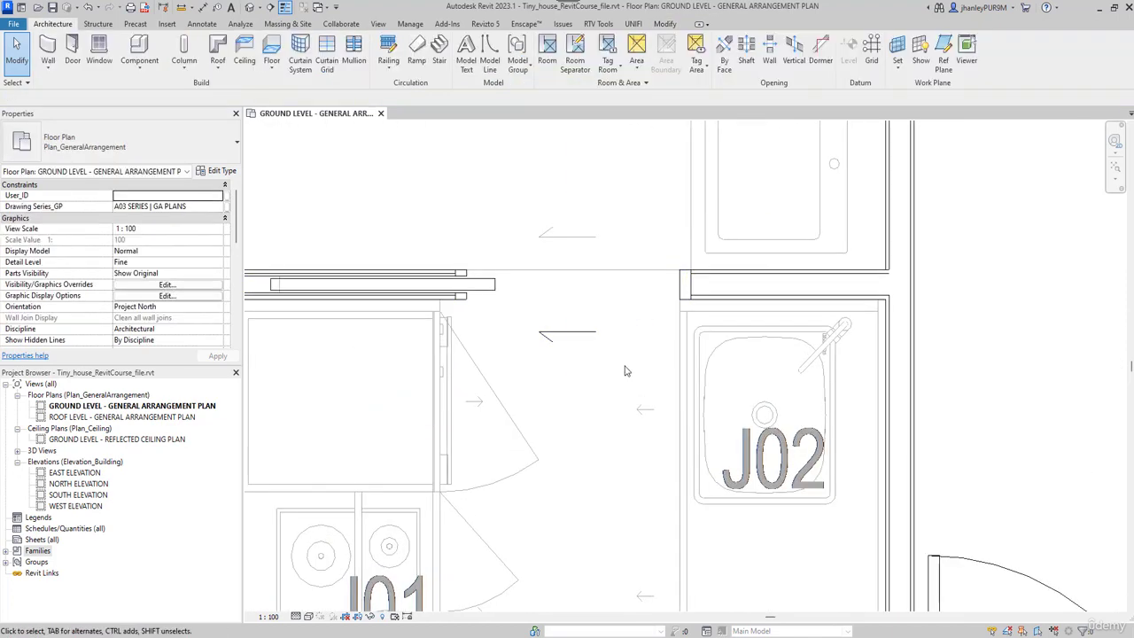
click(577, 337)
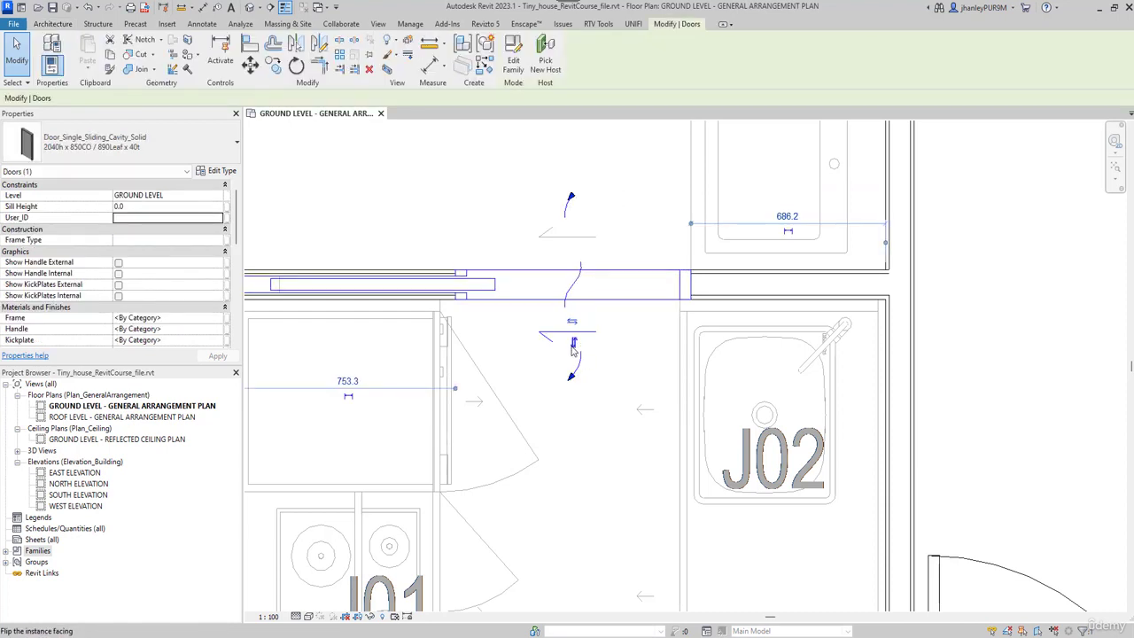
click(627, 310)
click(631, 304)
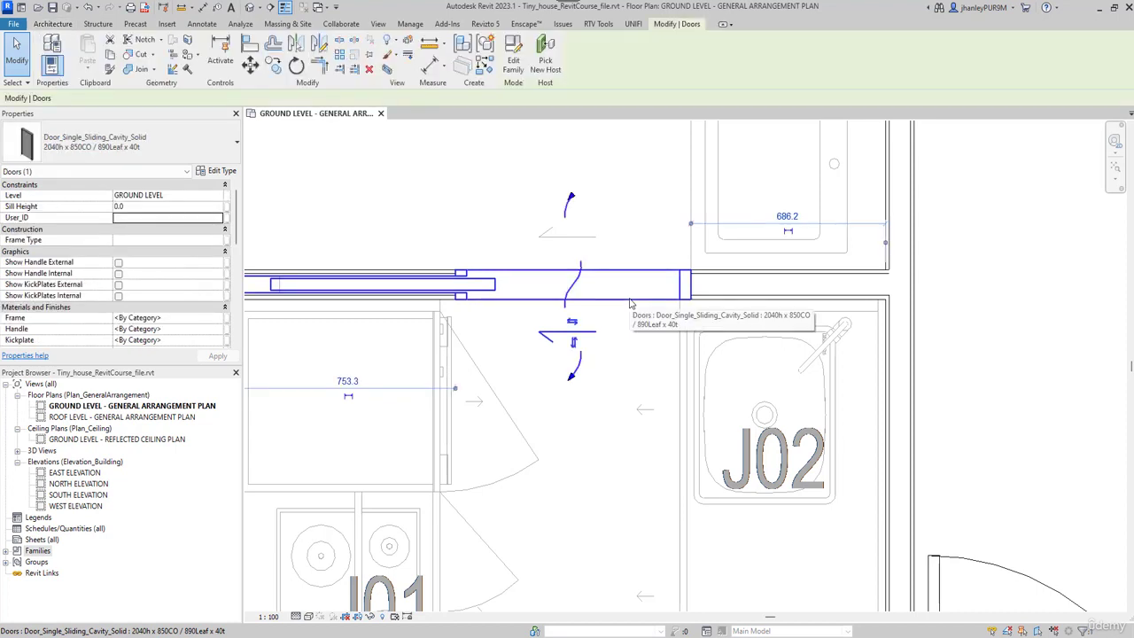
click(573, 343)
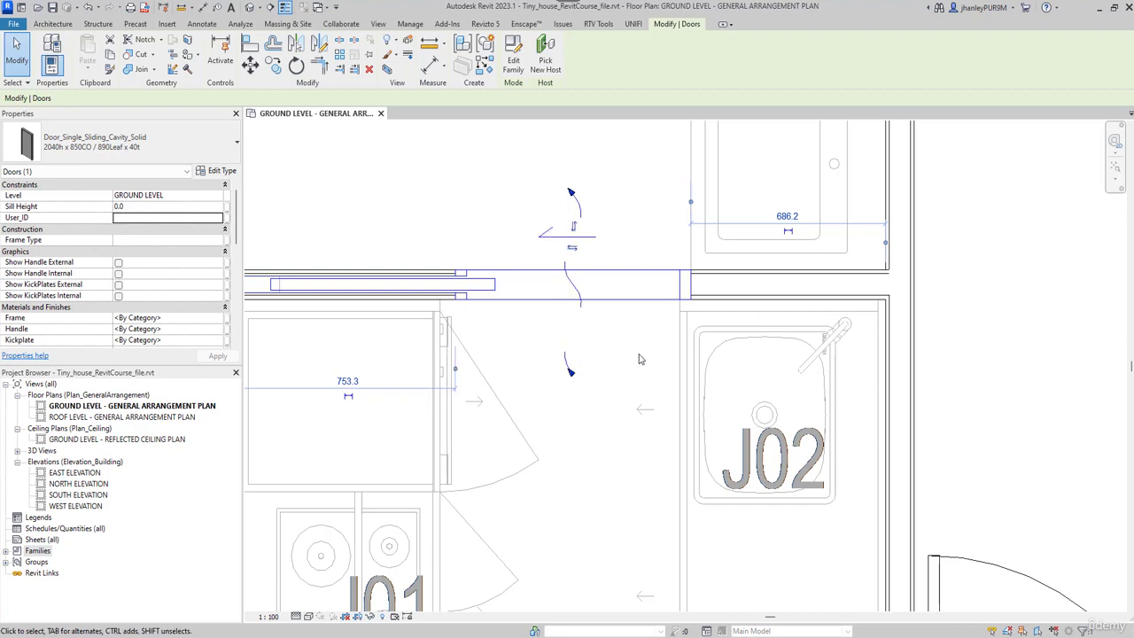
click(607, 248)
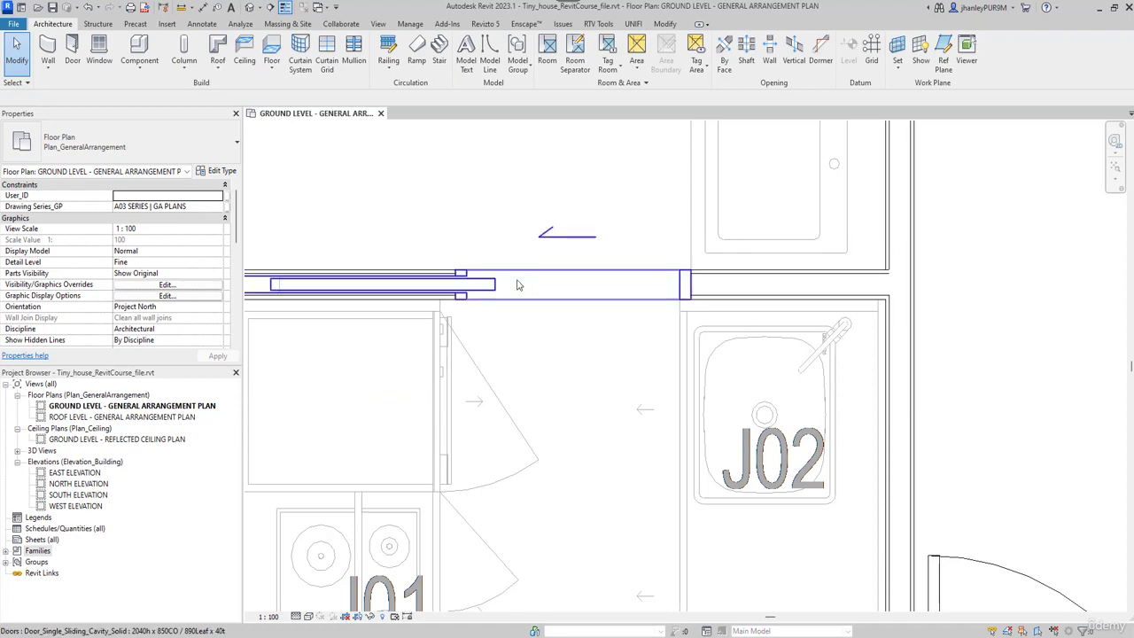
Step: Try flipping the bedroom swing door's facing and hand, and return it to its original orientation
scroll(450, 244, down, 5)
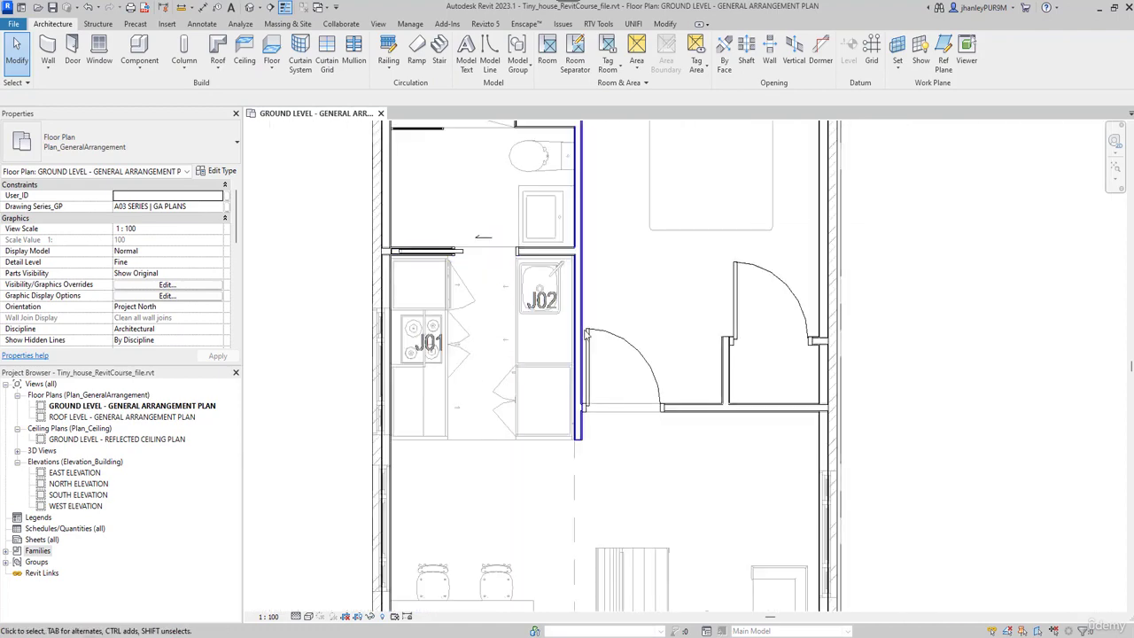
click(635, 354)
scroll(623, 413, up, 5)
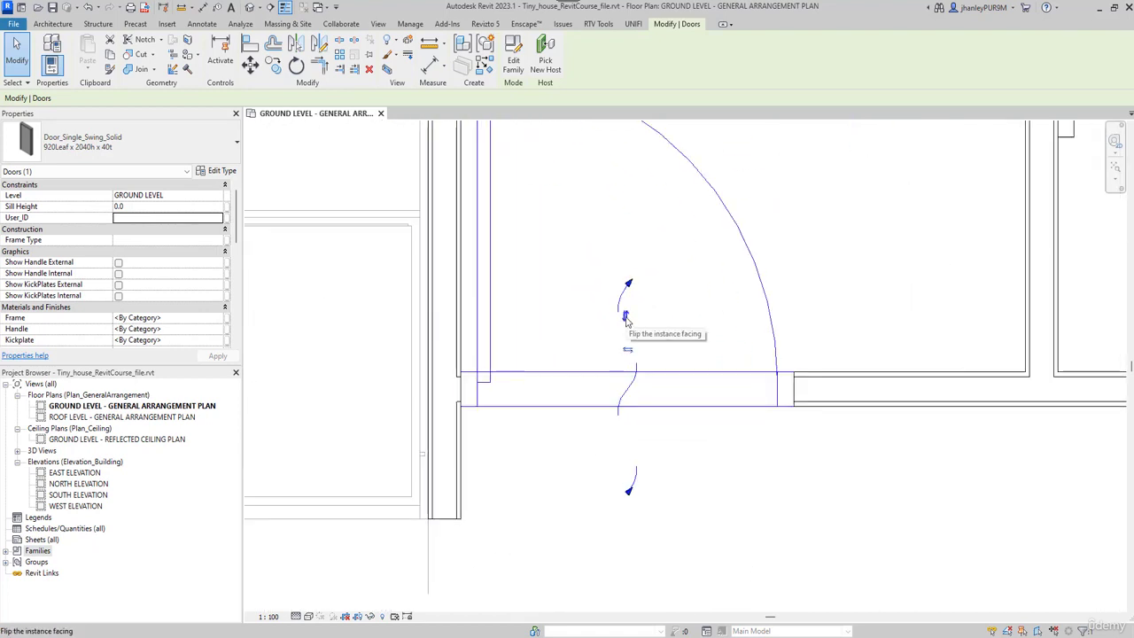
click(626, 316)
scroll(611, 255, down, 3)
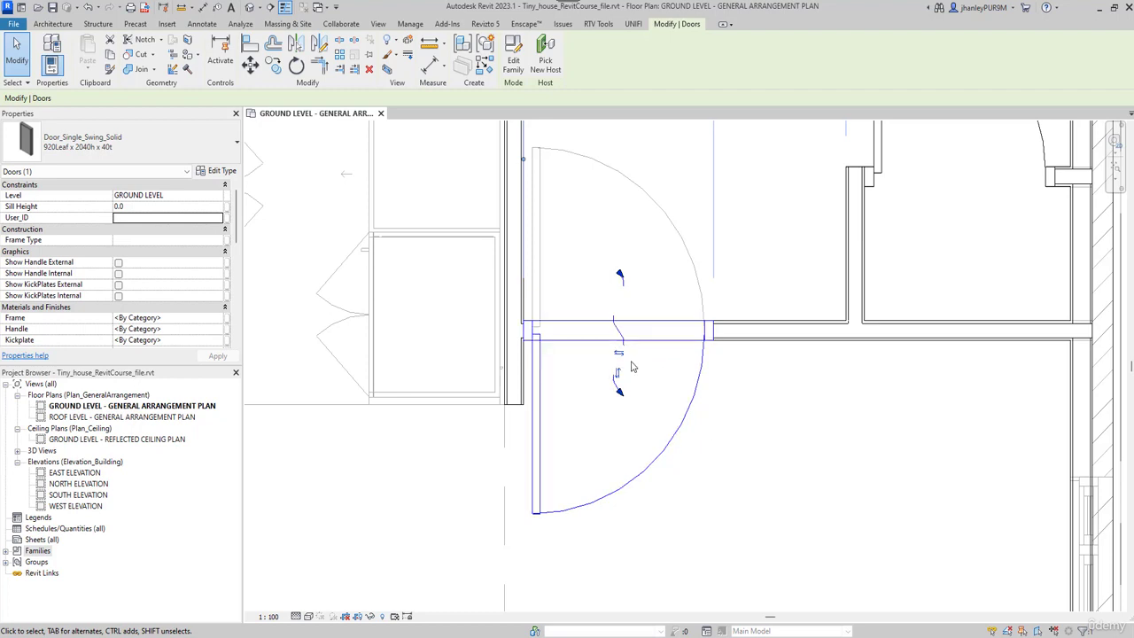
scroll(623, 362, up, 2)
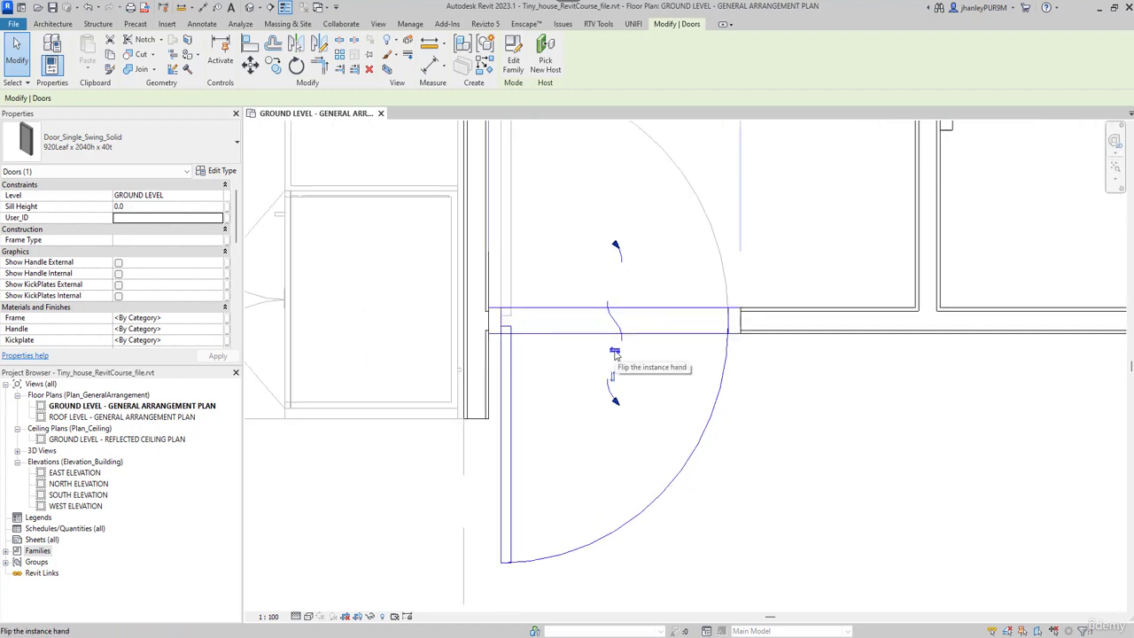
click(614, 352)
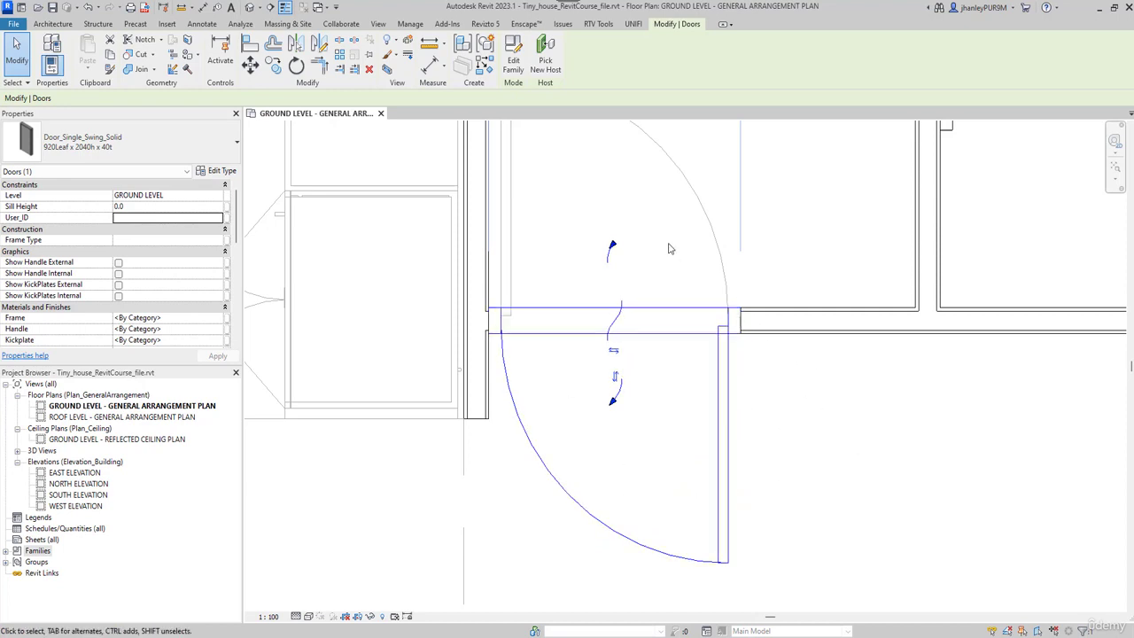
click(616, 379)
scroll(658, 347, down, 3)
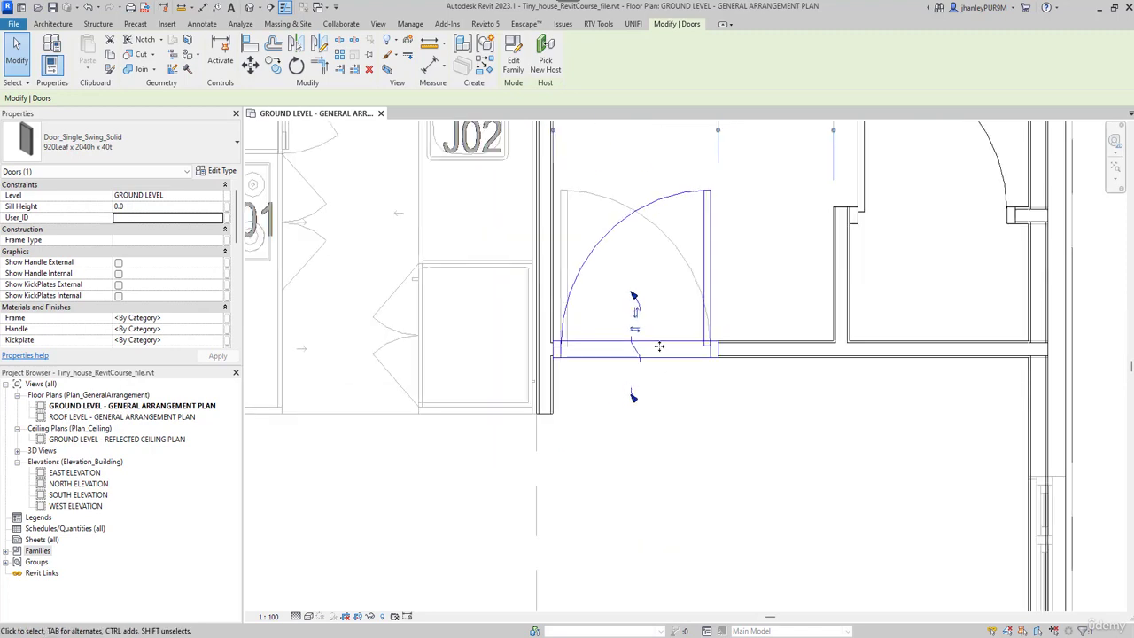
scroll(673, 345, up, 3)
click(635, 337)
scroll(556, 351, down, 3)
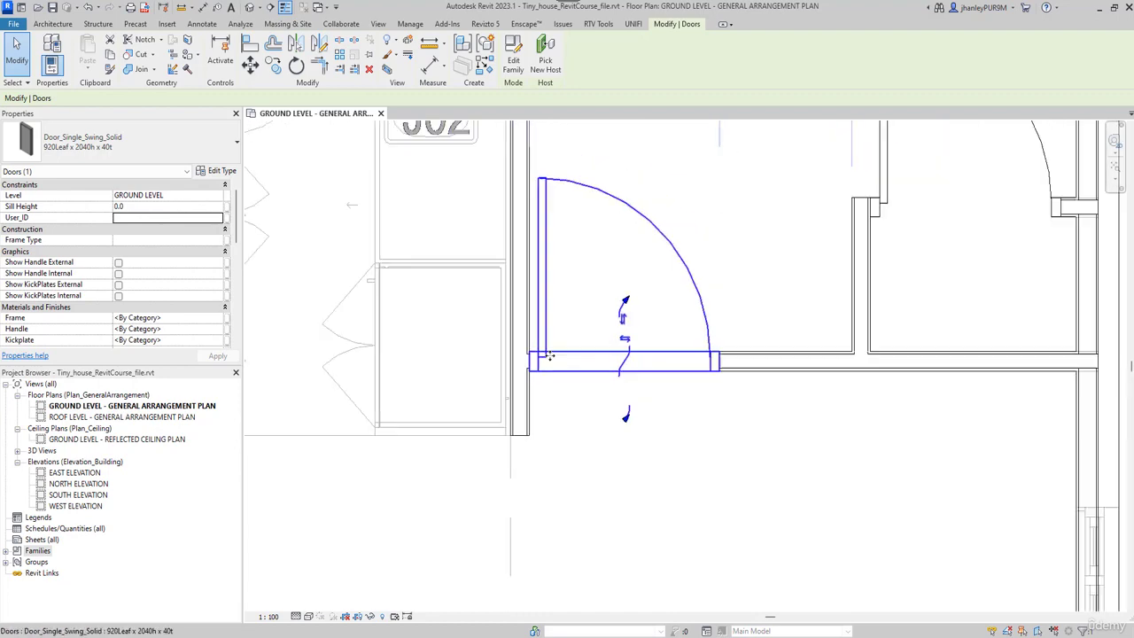
Step: Add two vertical curtain grid lines at the CAD door's jambs in the balcony curtain wall, 1000 mm from its dining-side end and 900 mm apart
scroll(616, 214, down, 5)
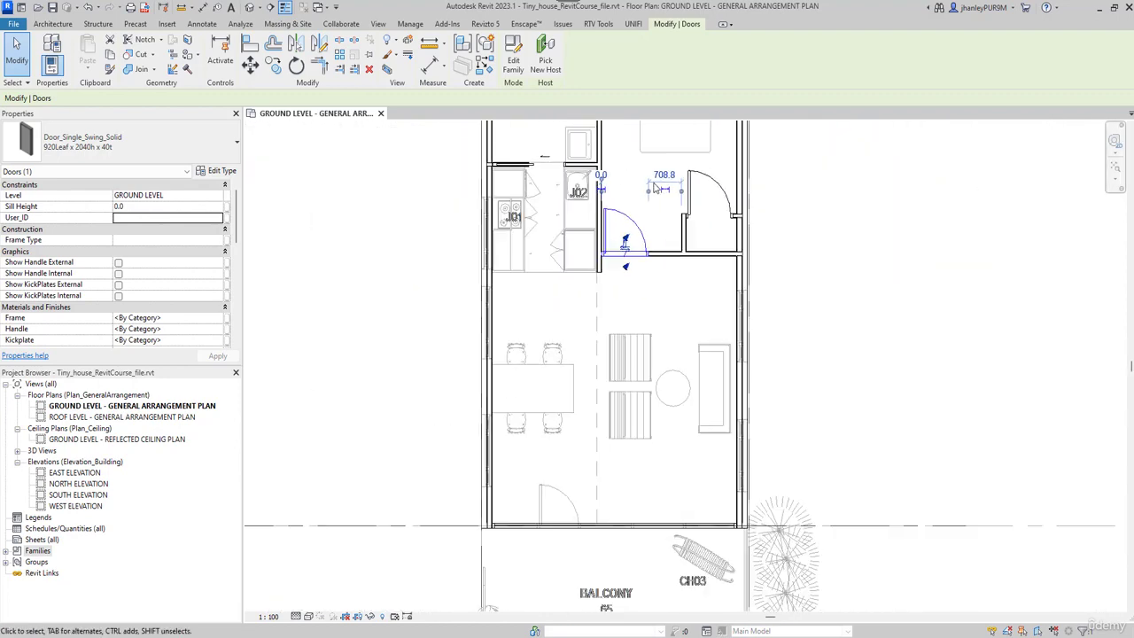
scroll(574, 358, up, 1)
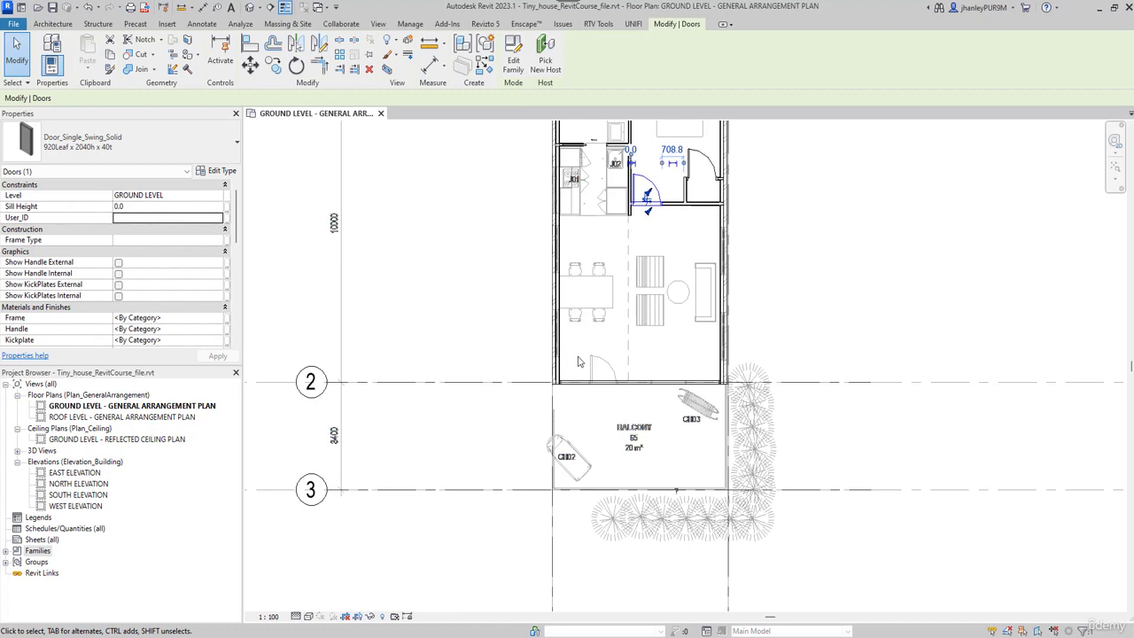
scroll(578, 361, up, 4)
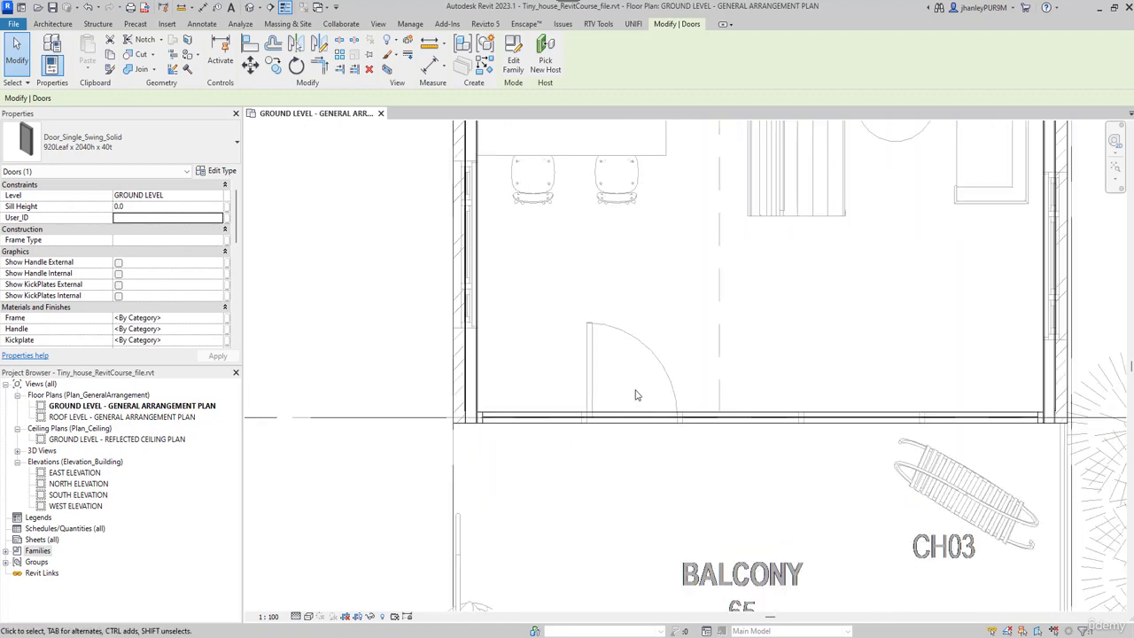
scroll(638, 391, up, 1)
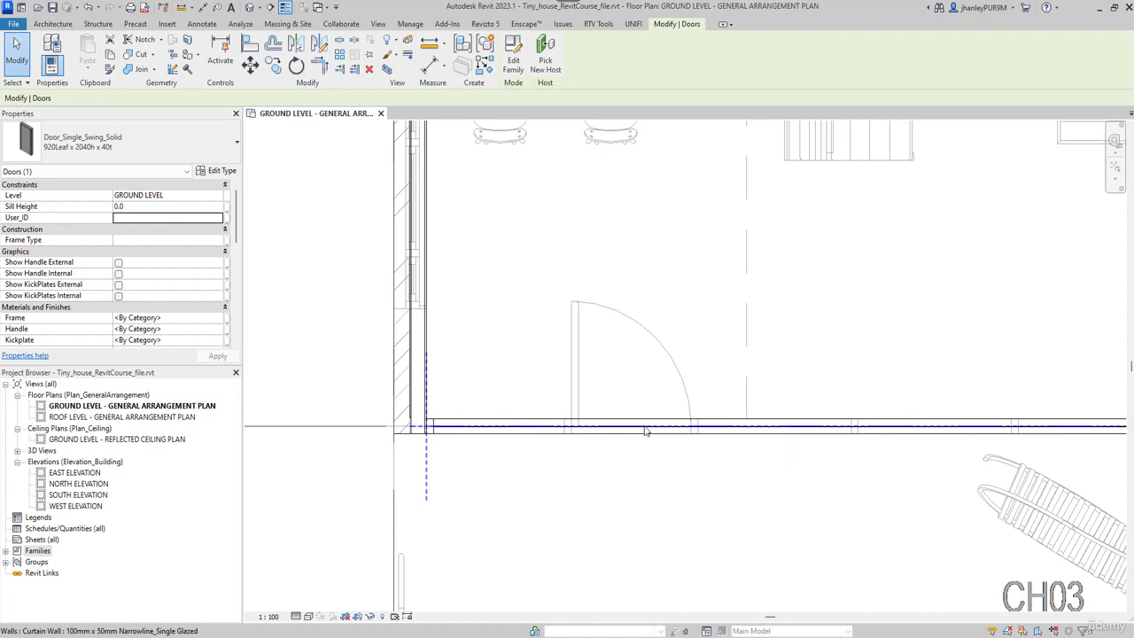
scroll(574, 404, down, 3)
scroll(574, 403, down, 4)
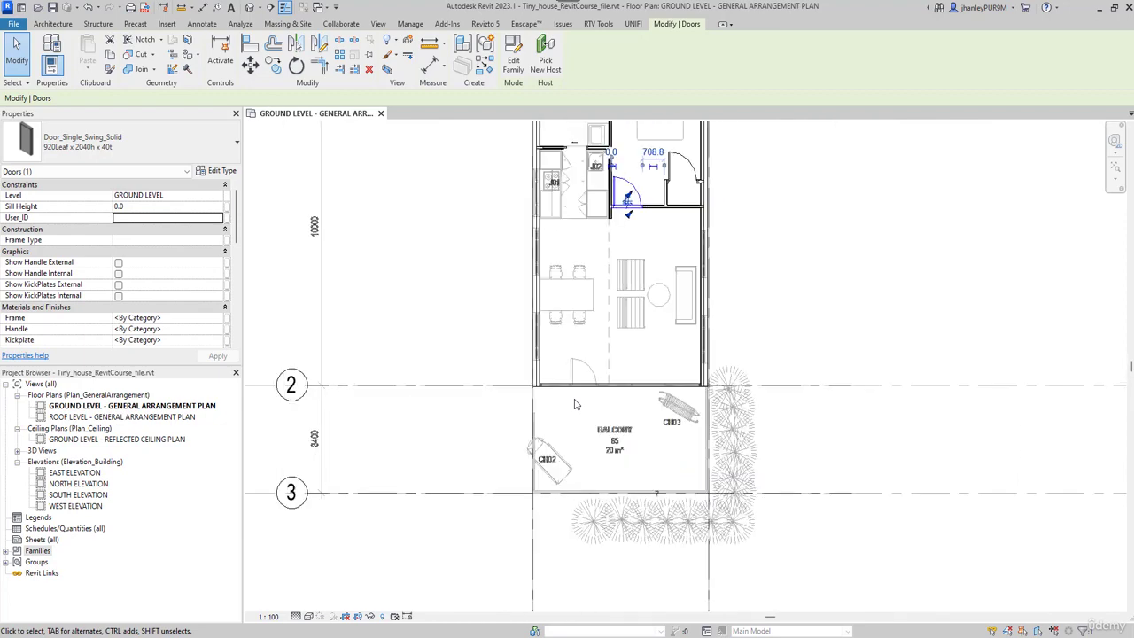
scroll(540, 388, up, 2)
scroll(540, 388, up, 5)
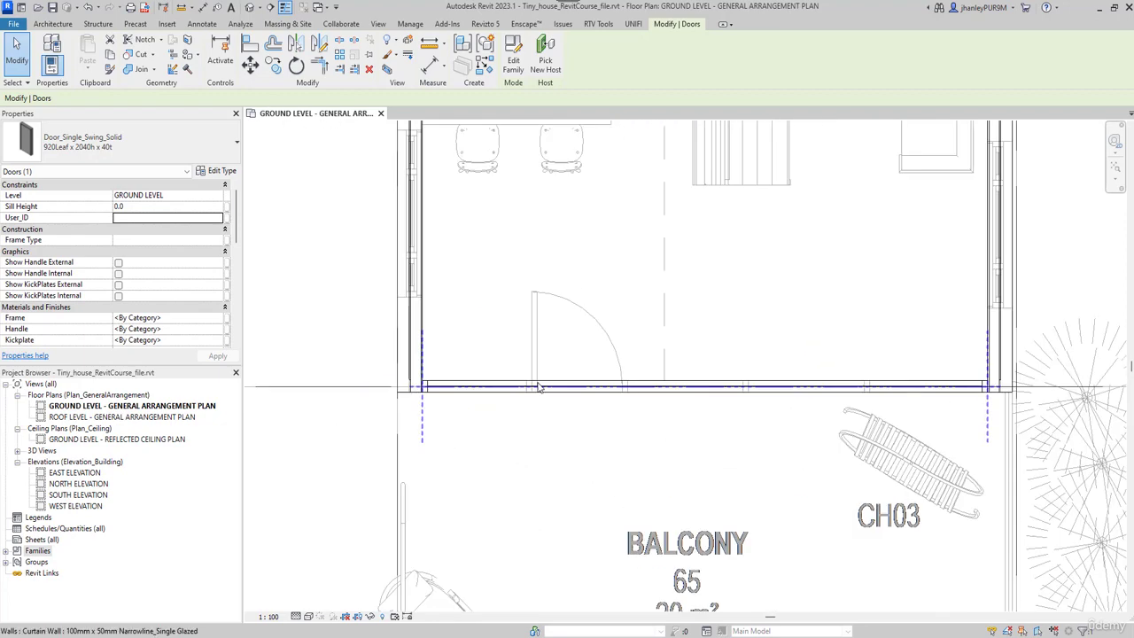
click(53, 24)
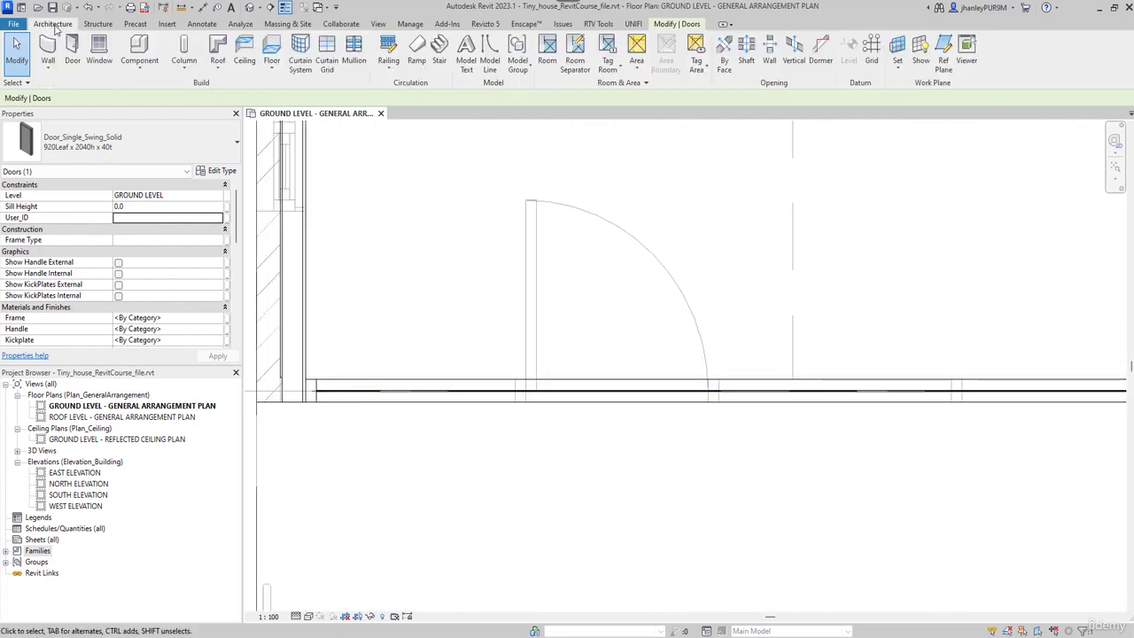
click(327, 53)
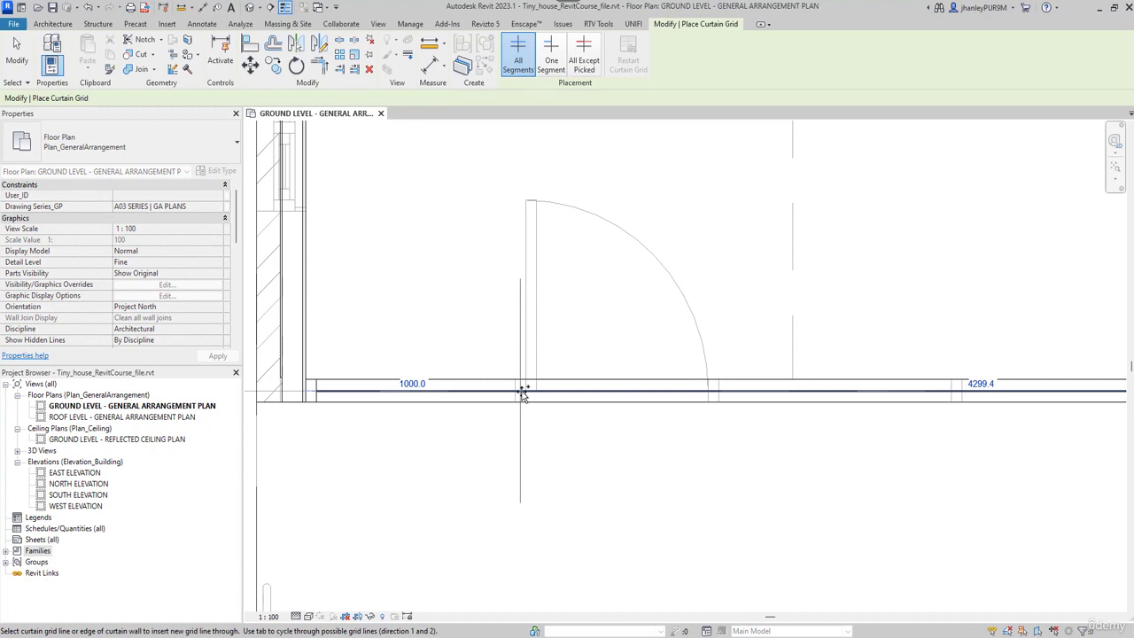
scroll(522, 394, up, 5)
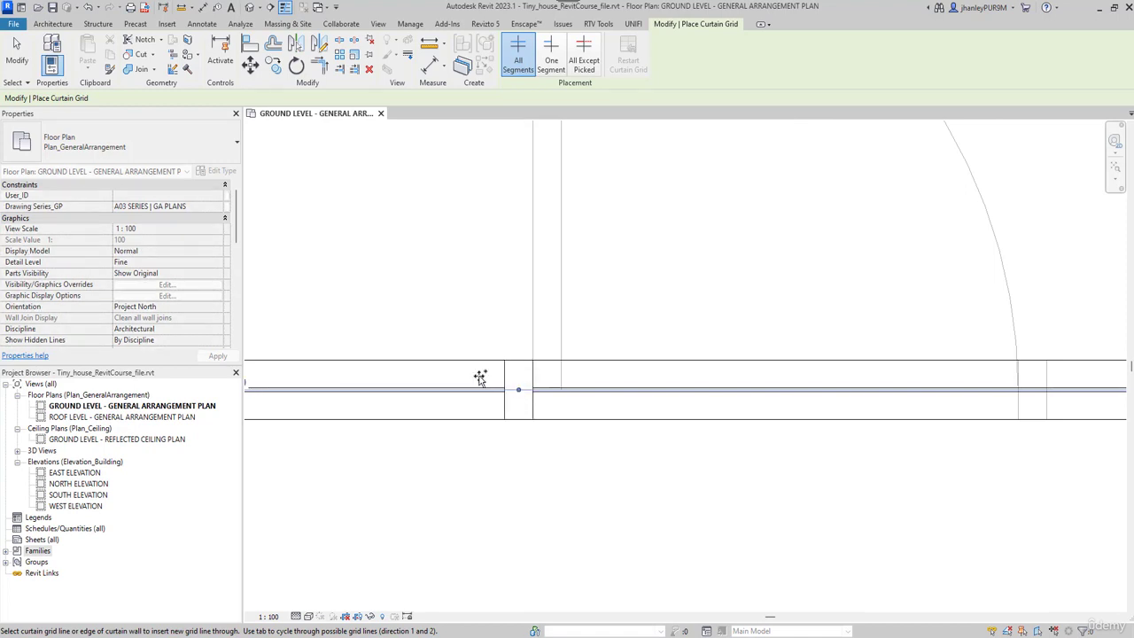
scroll(408, 333, down, 2)
scroll(810, 369, up, 1)
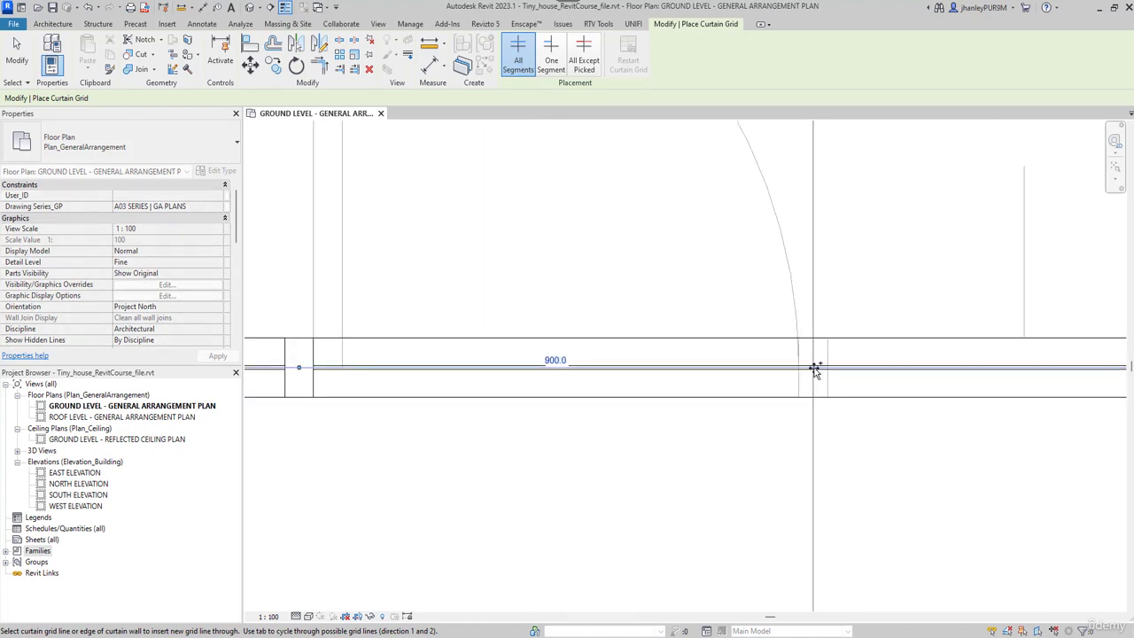
scroll(794, 333, down, 4)
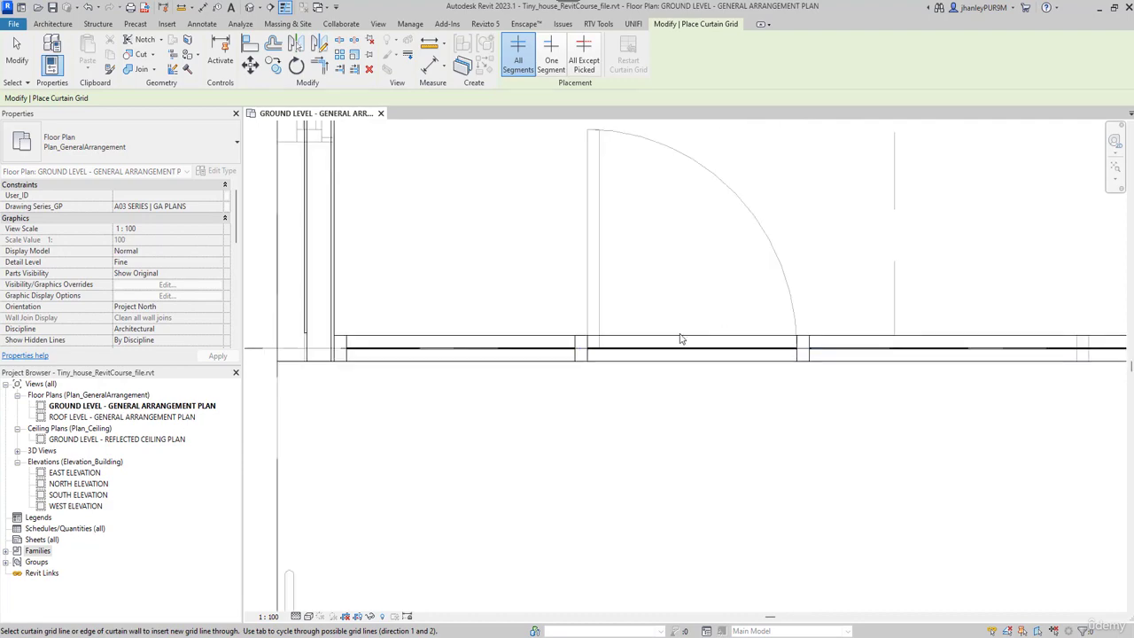
key(Escape)
Step: Select the 100 Narrowline Glass panel at the CAD door opening in the balcony curtain wall and unpin it
click(524, 346)
scroll(523, 345, down, 2)
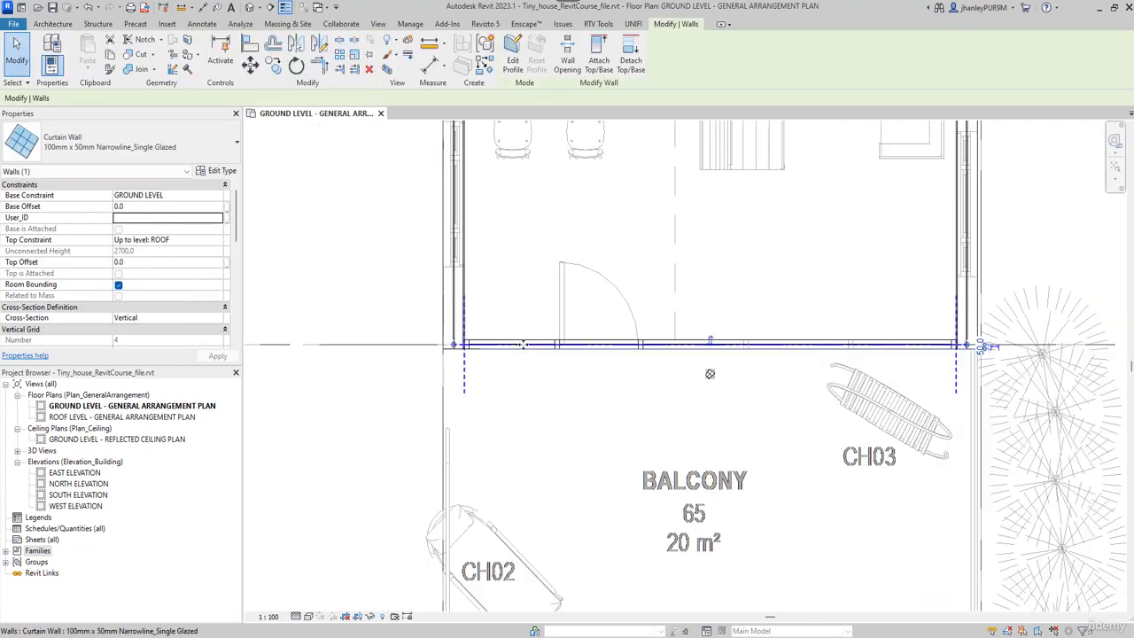
scroll(603, 346, up, 4)
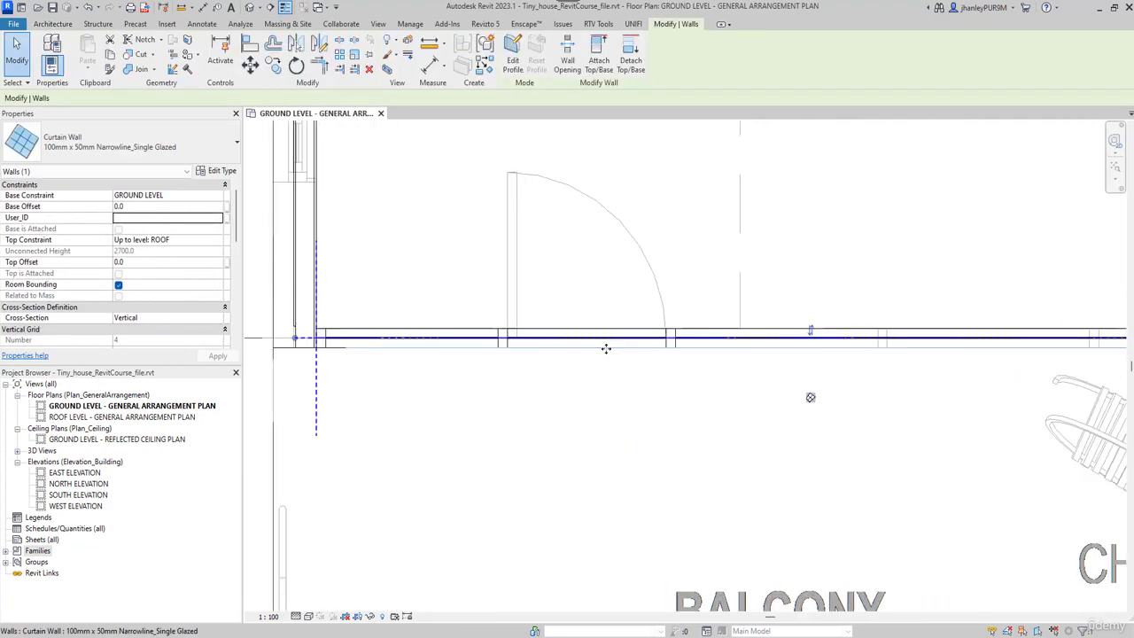
scroll(615, 345, down, 2)
key(Escape)
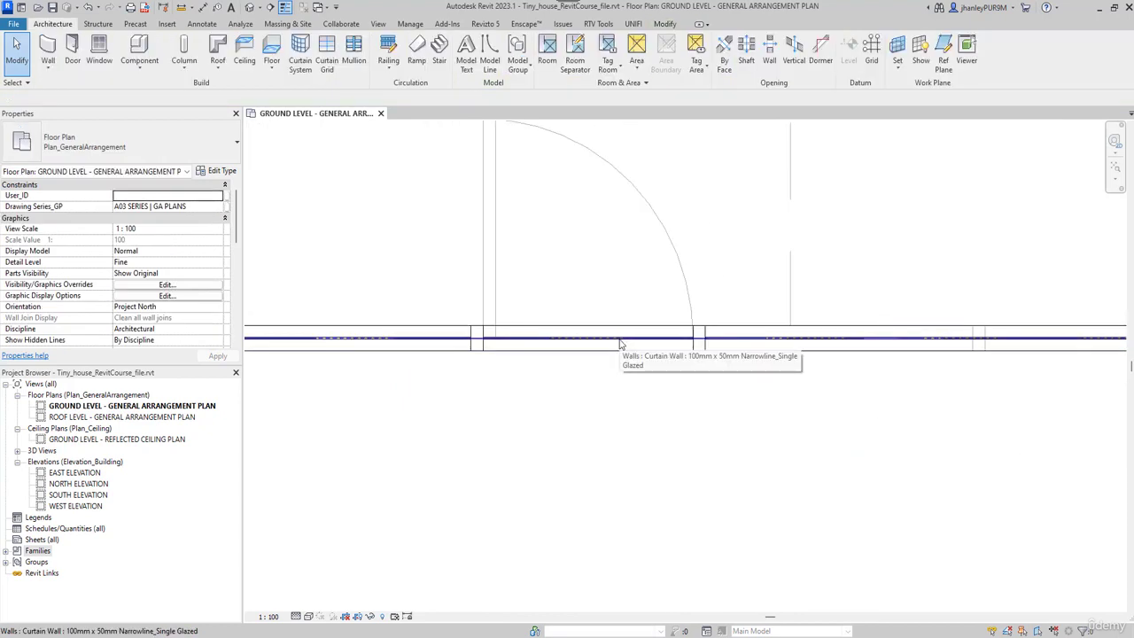
key(Tab)
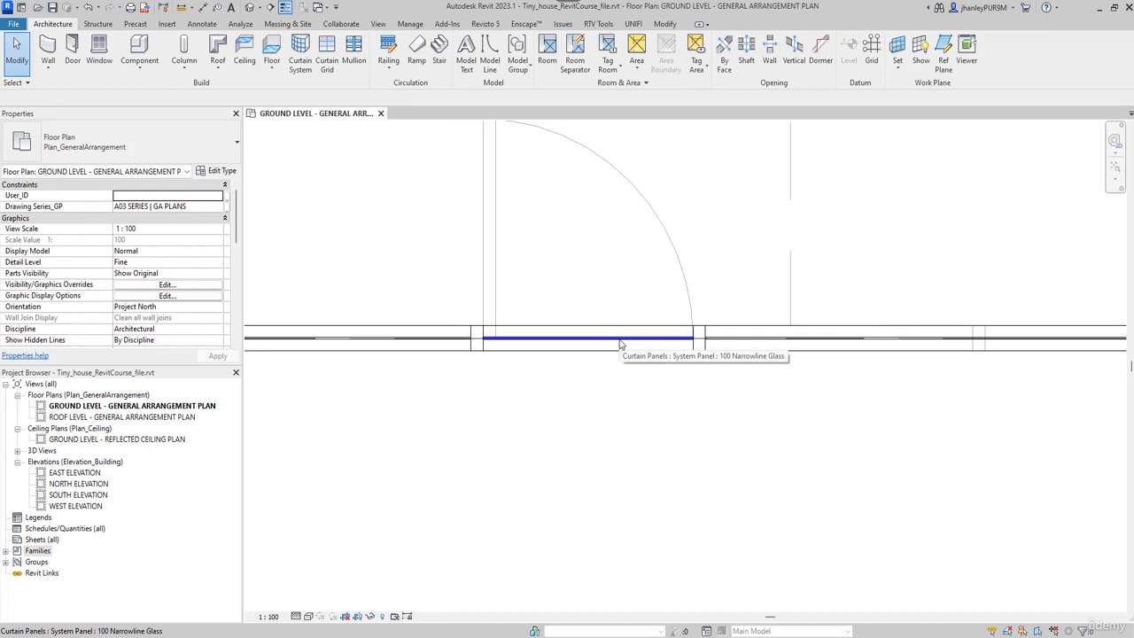
click(620, 342)
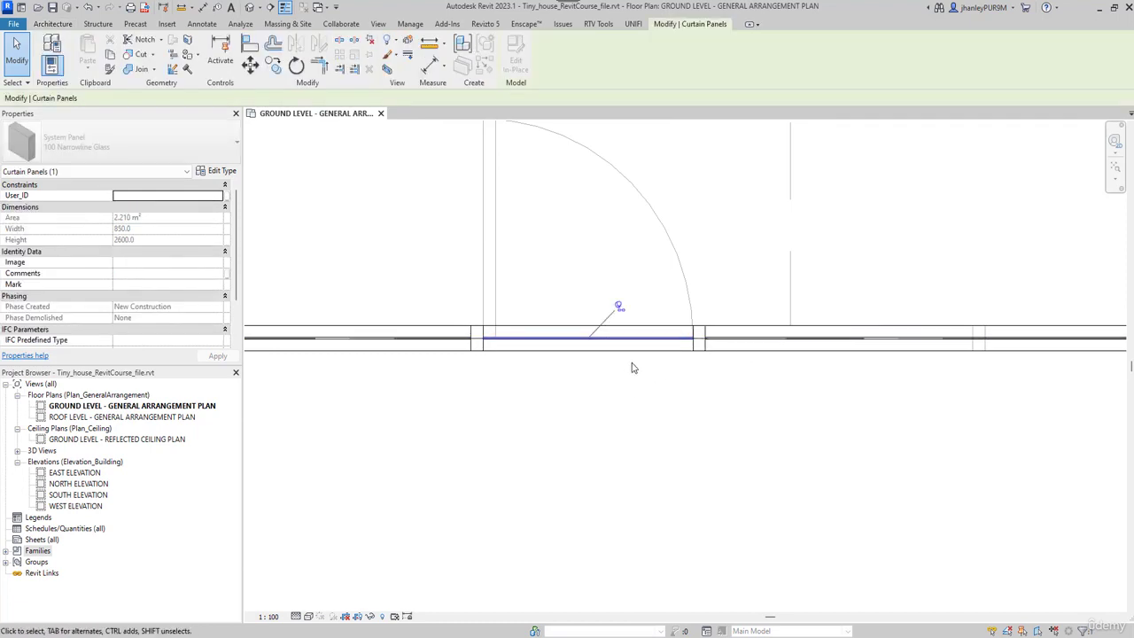
click(618, 308)
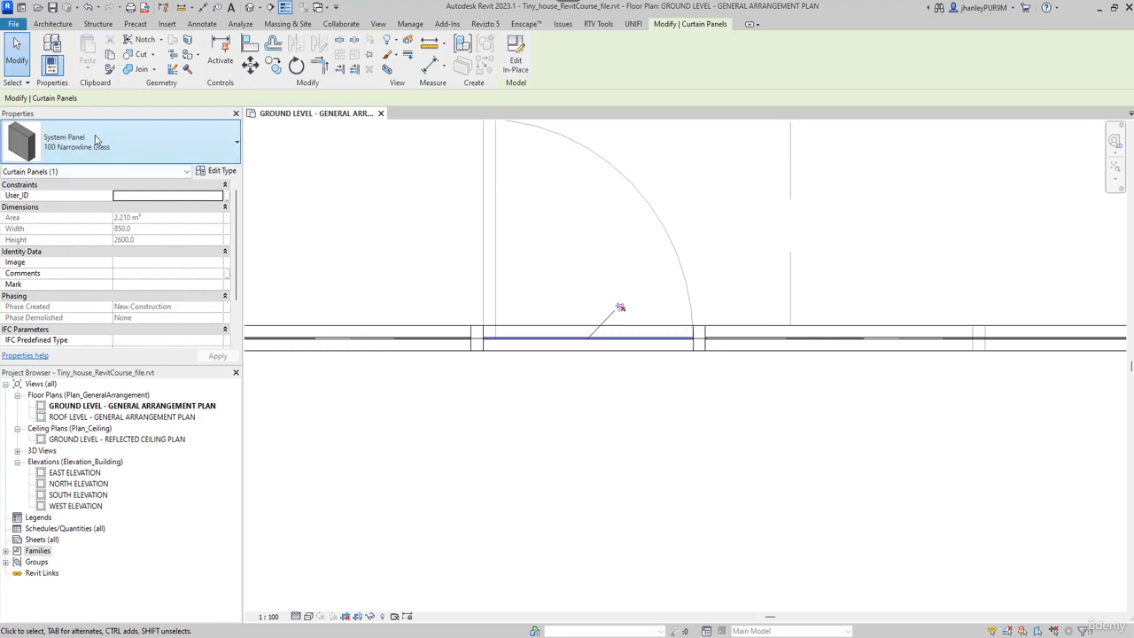
Step: Change the unpinned balcony curtain wall panel to the CurtainPanel_Door_Single_Swing_Framed type with Manifestation
click(97, 140)
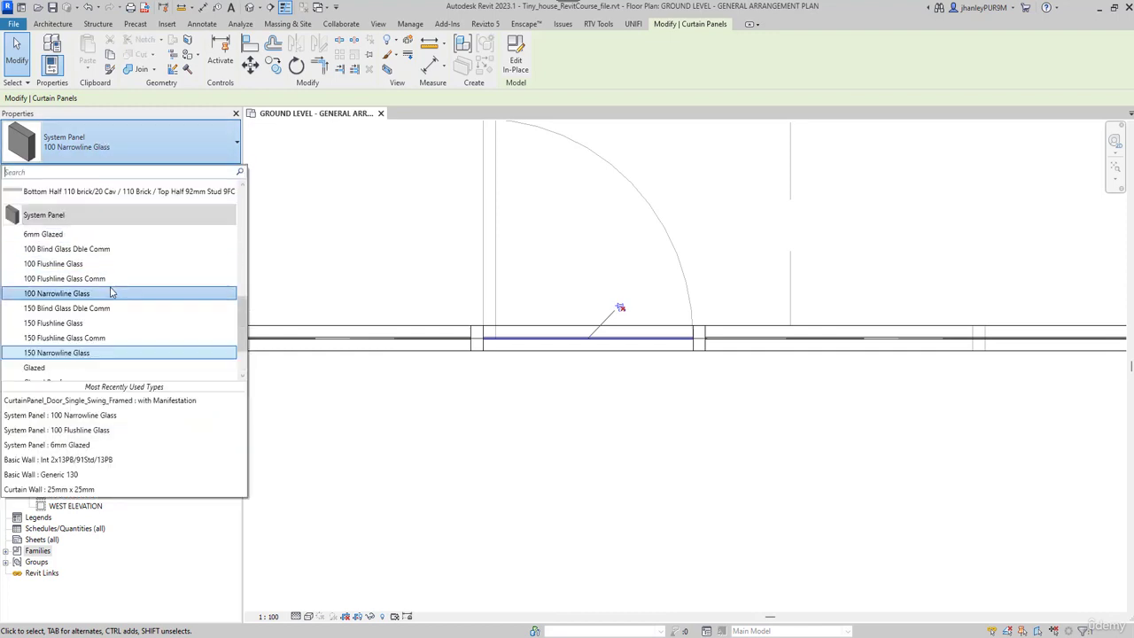
scroll(110, 292, up, 2)
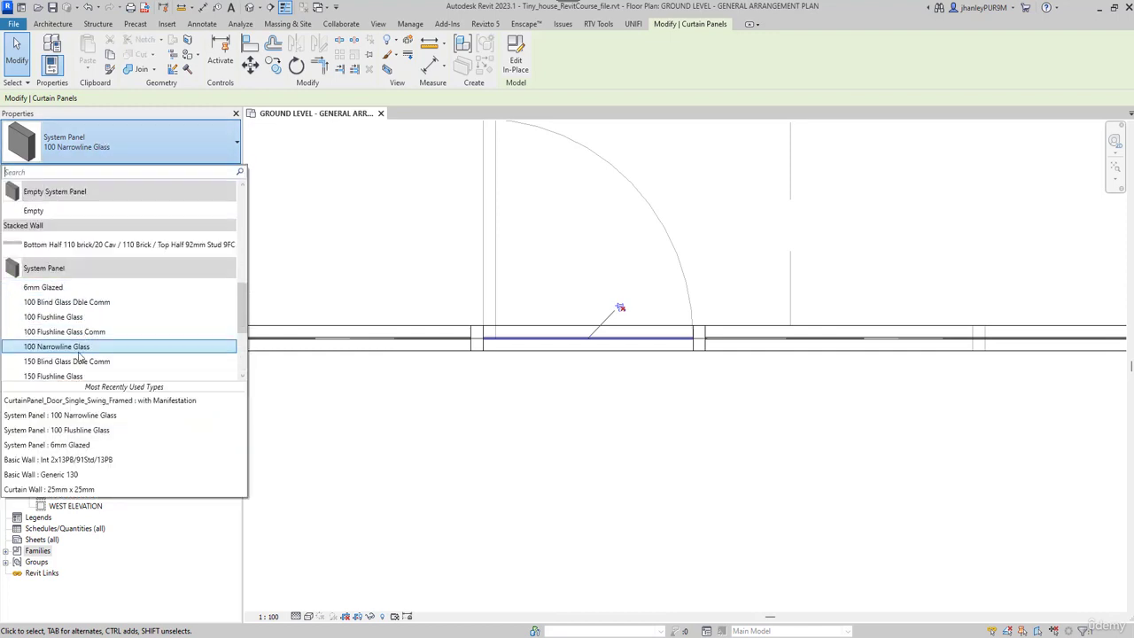
scroll(89, 315, down, 2)
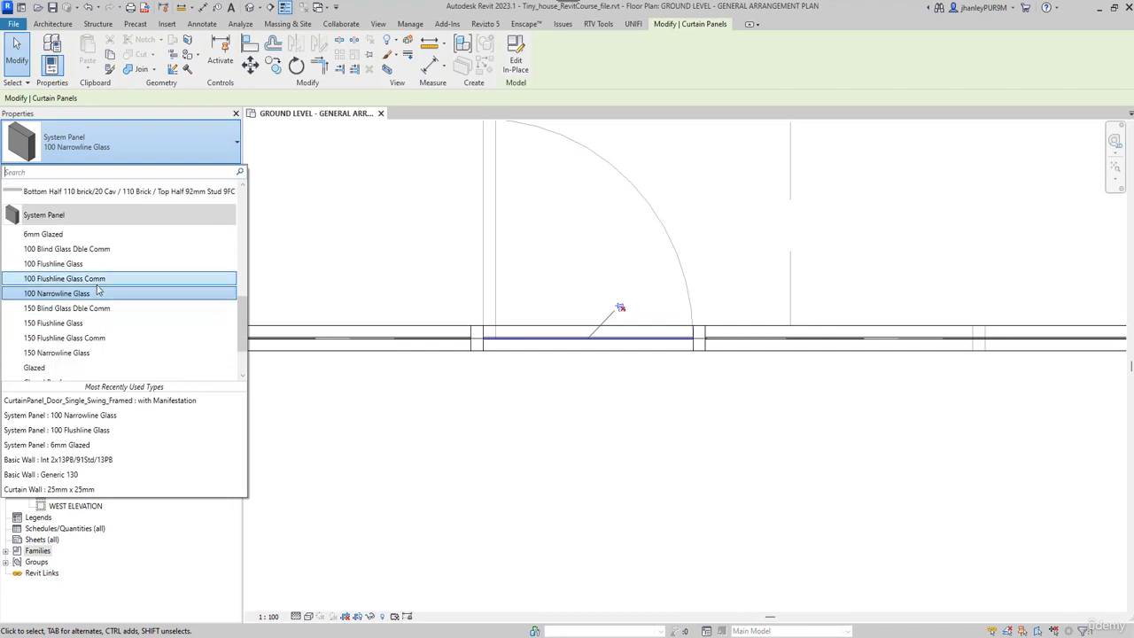
scroll(98, 287, up, 4)
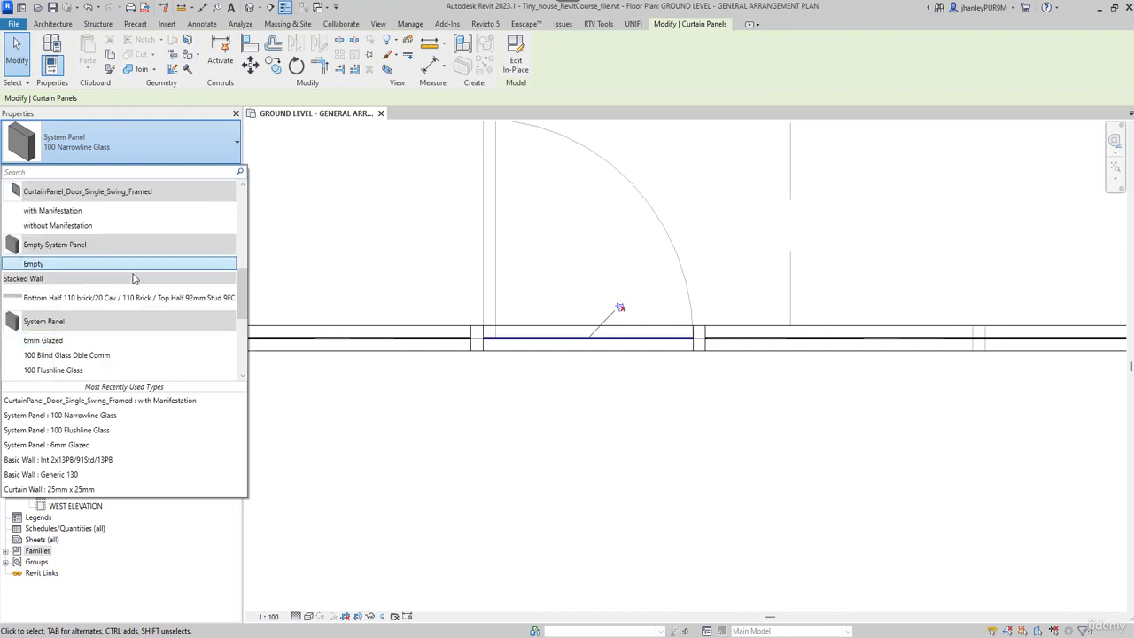
scroll(134, 277, up, 2)
mouse_move(243, 275)
mouse_down()
mouse_move(245, 213)
mouse_move(246, 282)
mouse_up()
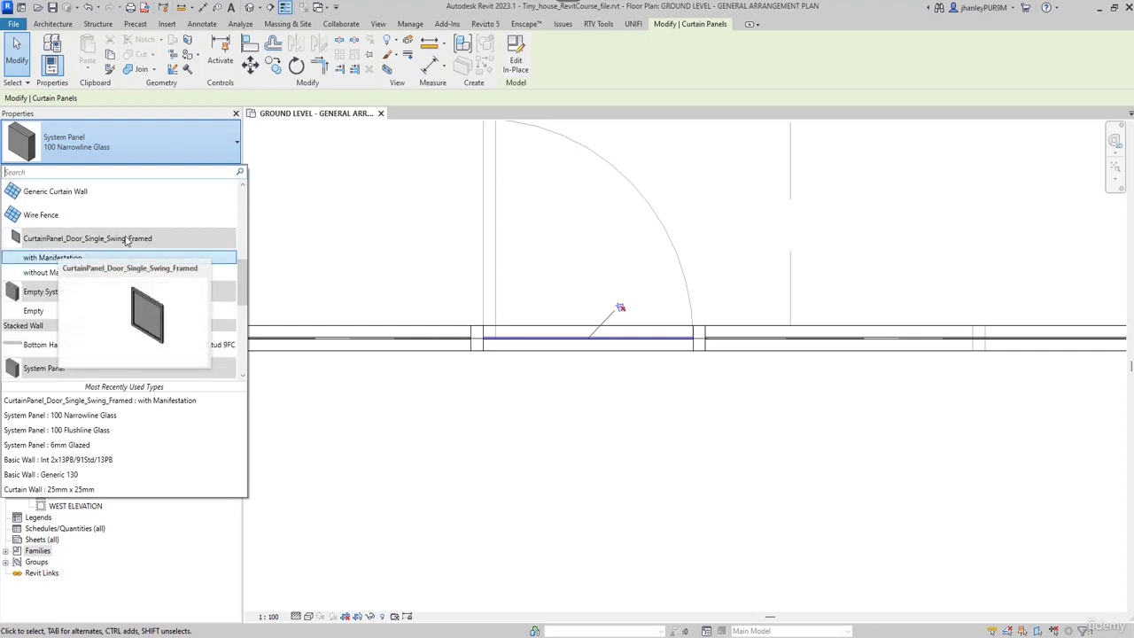
click(63, 258)
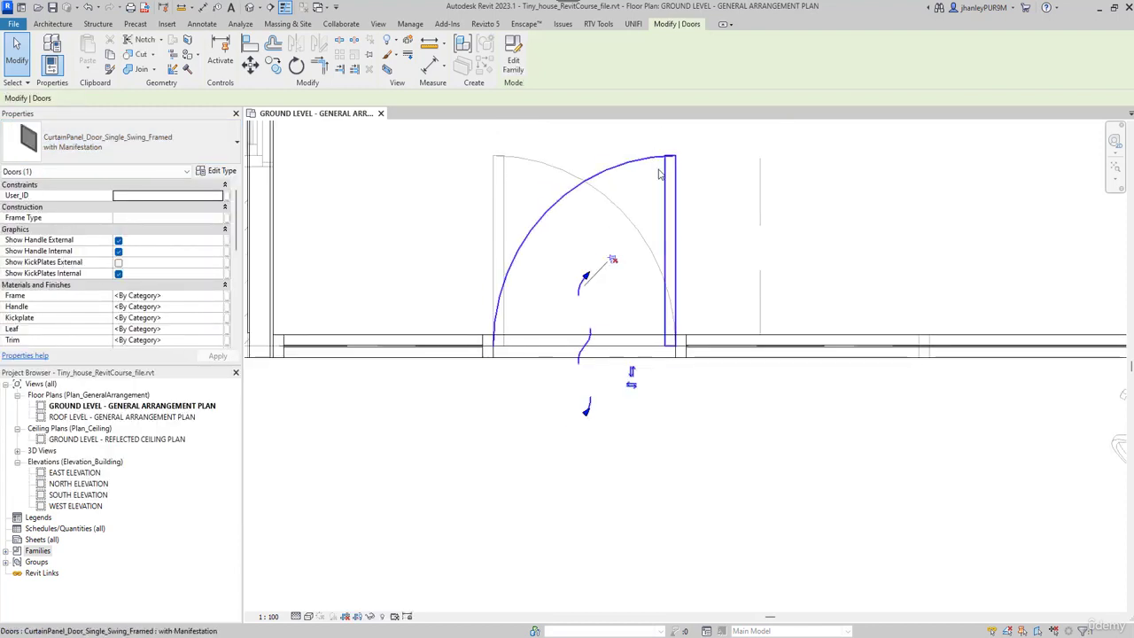
Step: Flip the hand of the balcony curtain panel door so its leaf and swing match the CAD door
scroll(631, 387, up, 1)
click(631, 387)
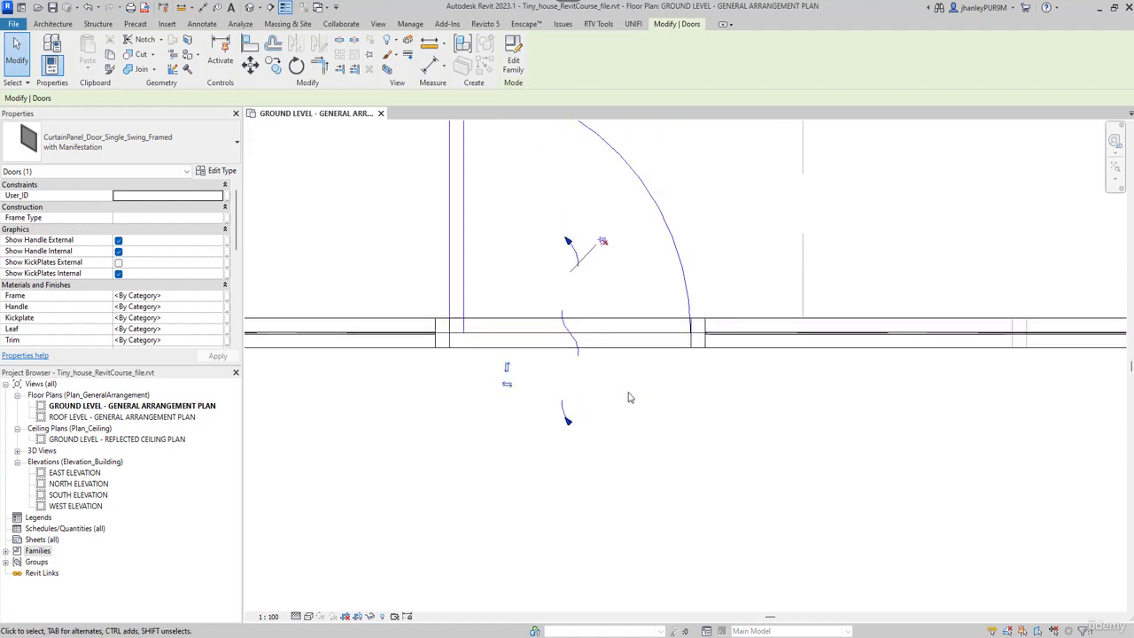
scroll(585, 398, down, 2)
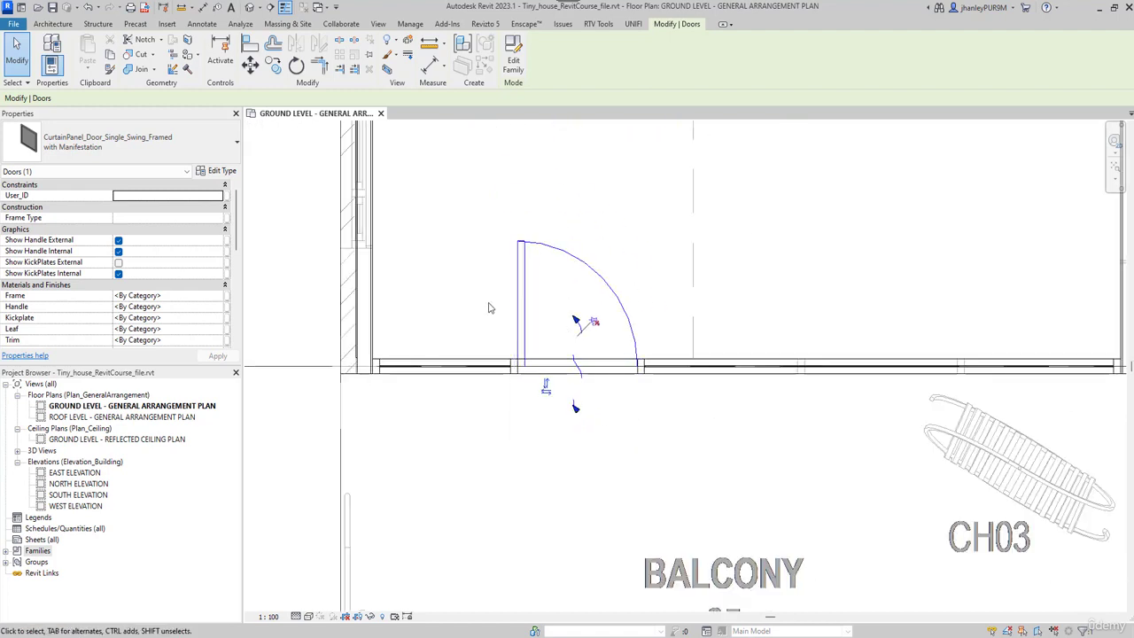
scroll(540, 390, down, 3)
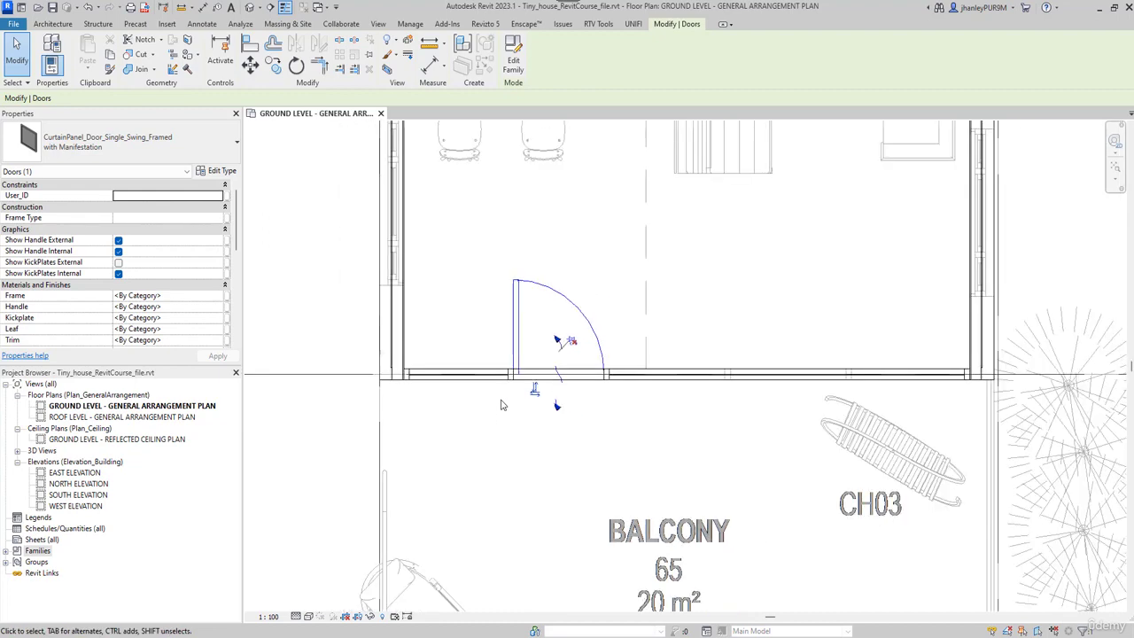
click(360, 258)
Step: Open the default 3D view and examine the balcony curtain panel door, the cavity sliding door and the bedroom door
scroll(610, 422, down, 2)
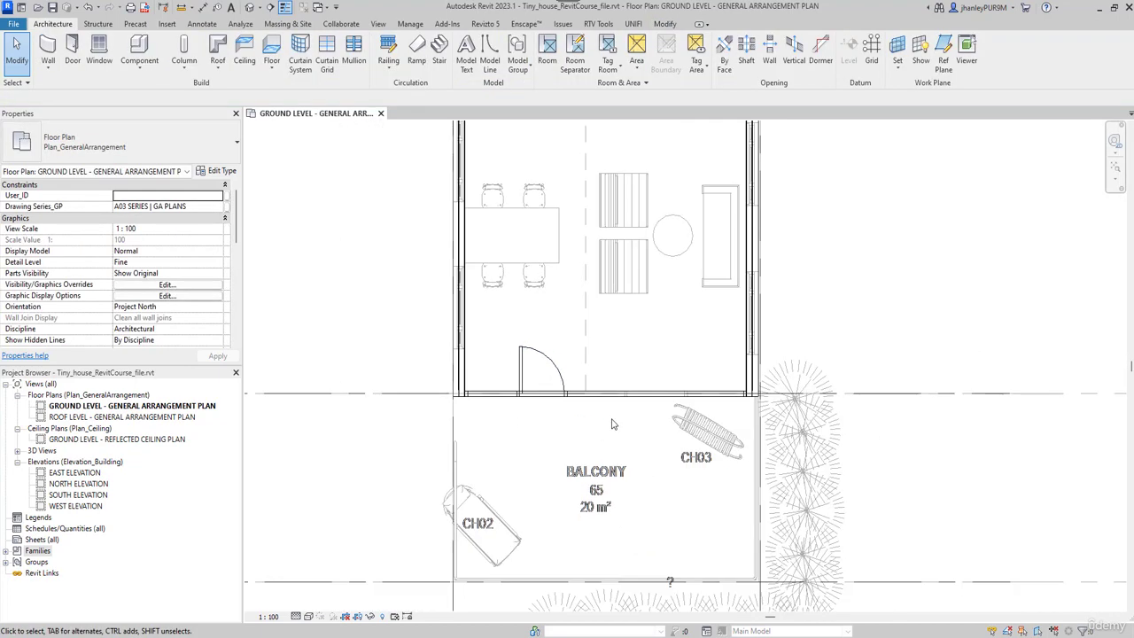
scroll(618, 453, down, 1)
scroll(655, 235, down, 2)
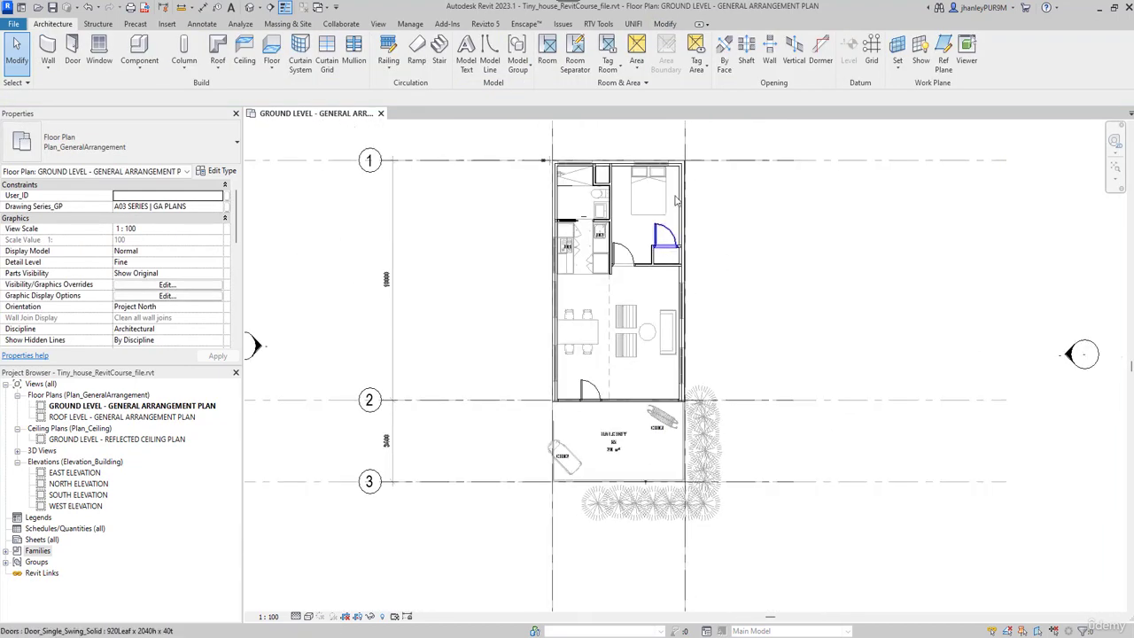
scroll(668, 193, up, 2)
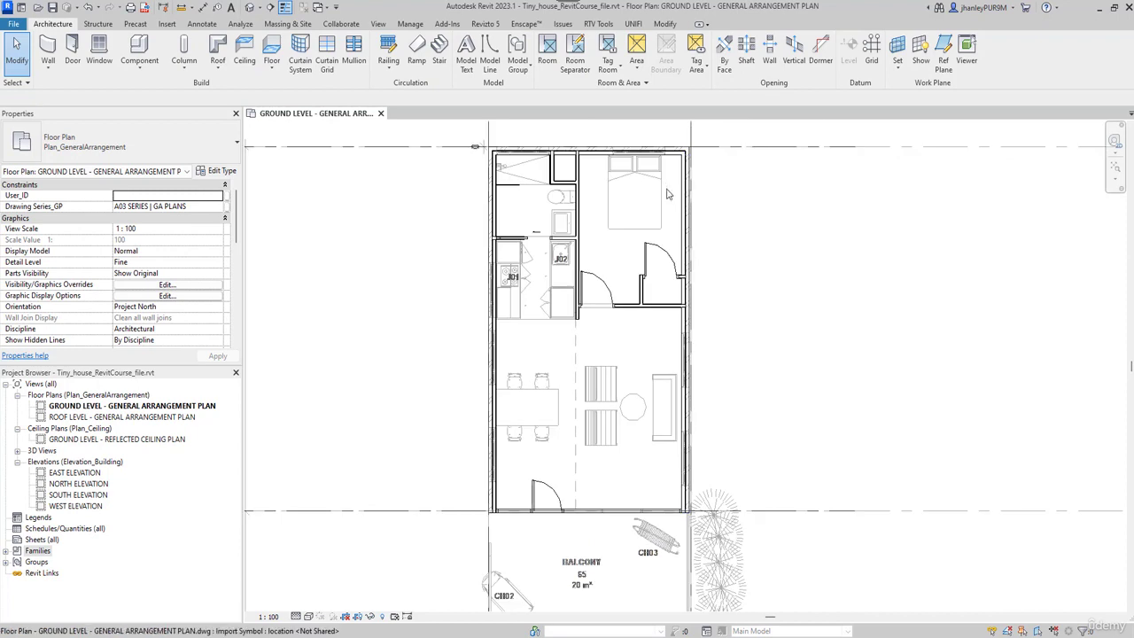
click(250, 9)
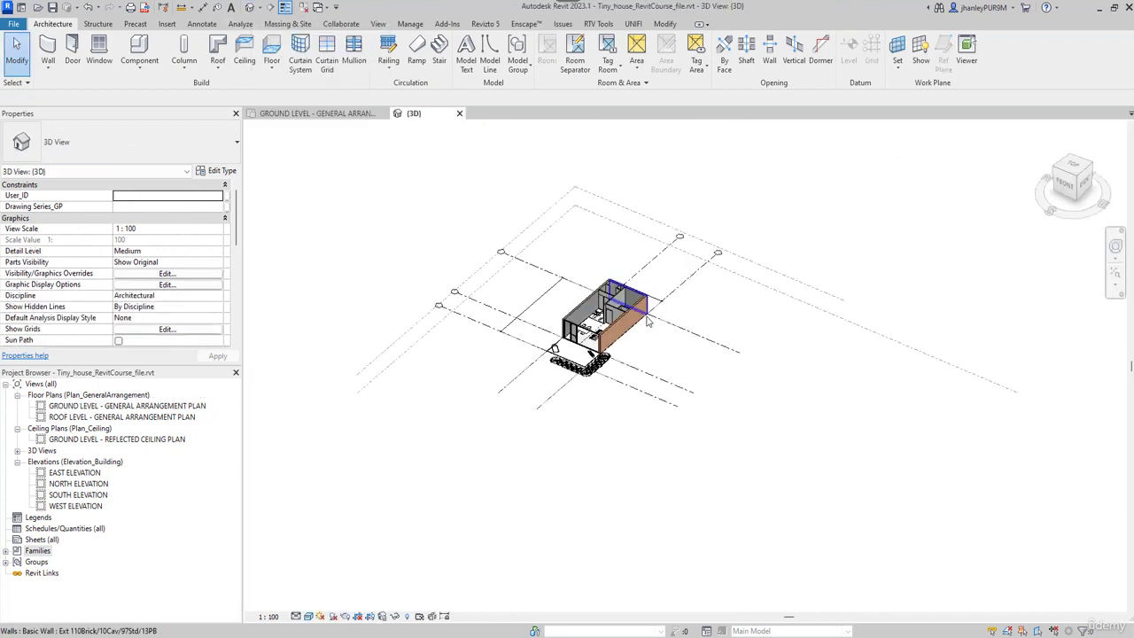
scroll(638, 319, up, 5)
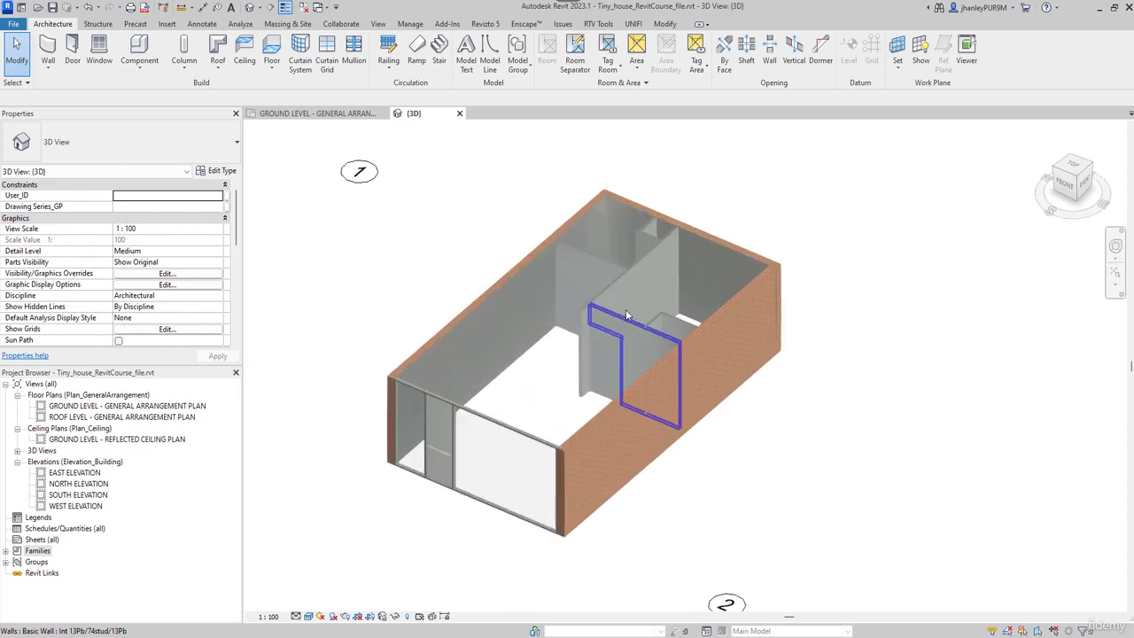
scroll(626, 315, up, 4)
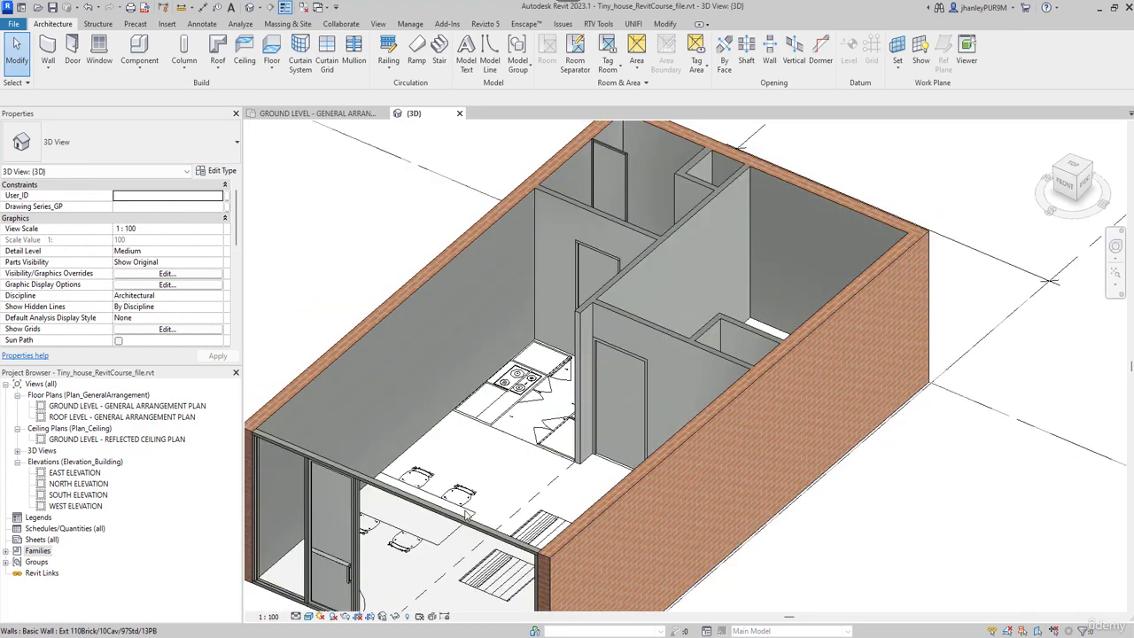
scroll(333, 590, up, 6)
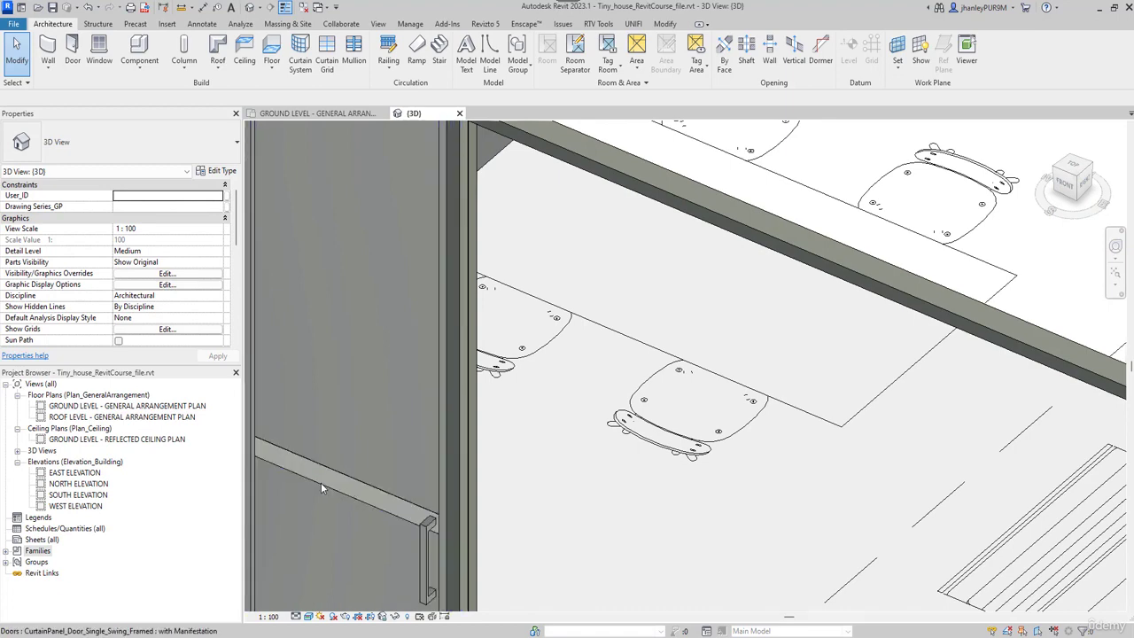
scroll(321, 481, down, 6)
scroll(573, 427, down, 1)
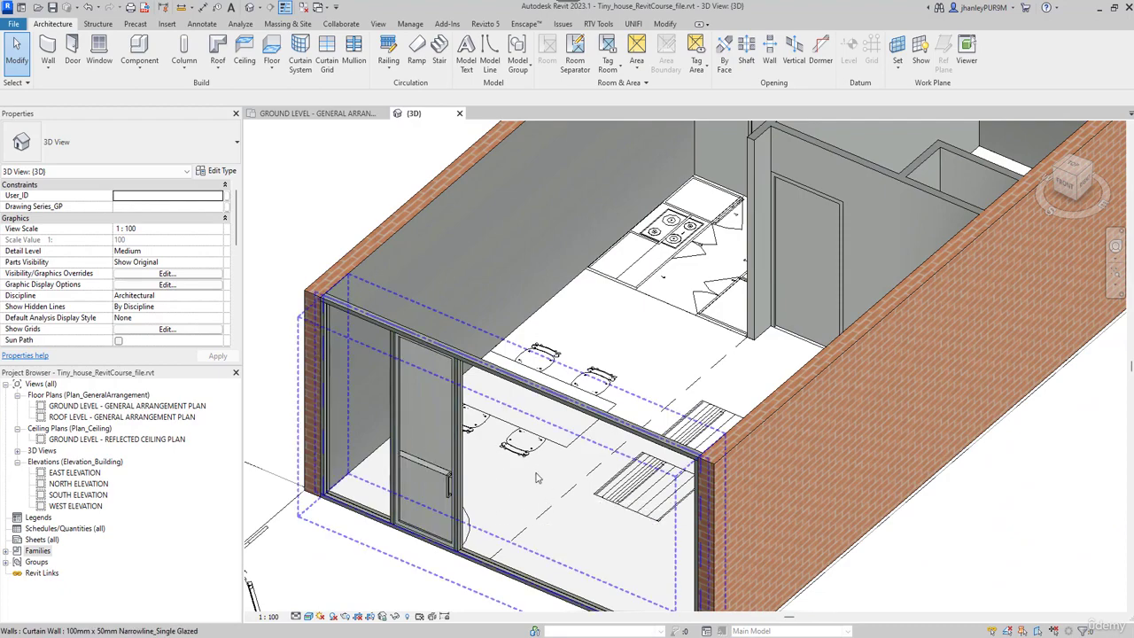
scroll(532, 470, down, 4)
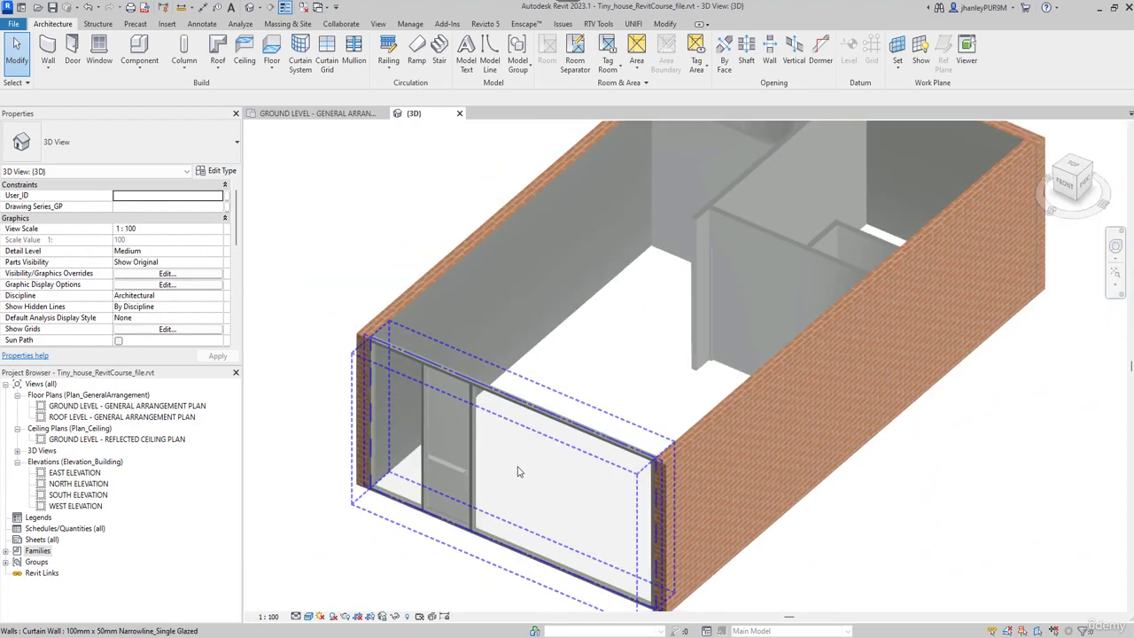
scroll(657, 247, up, 4)
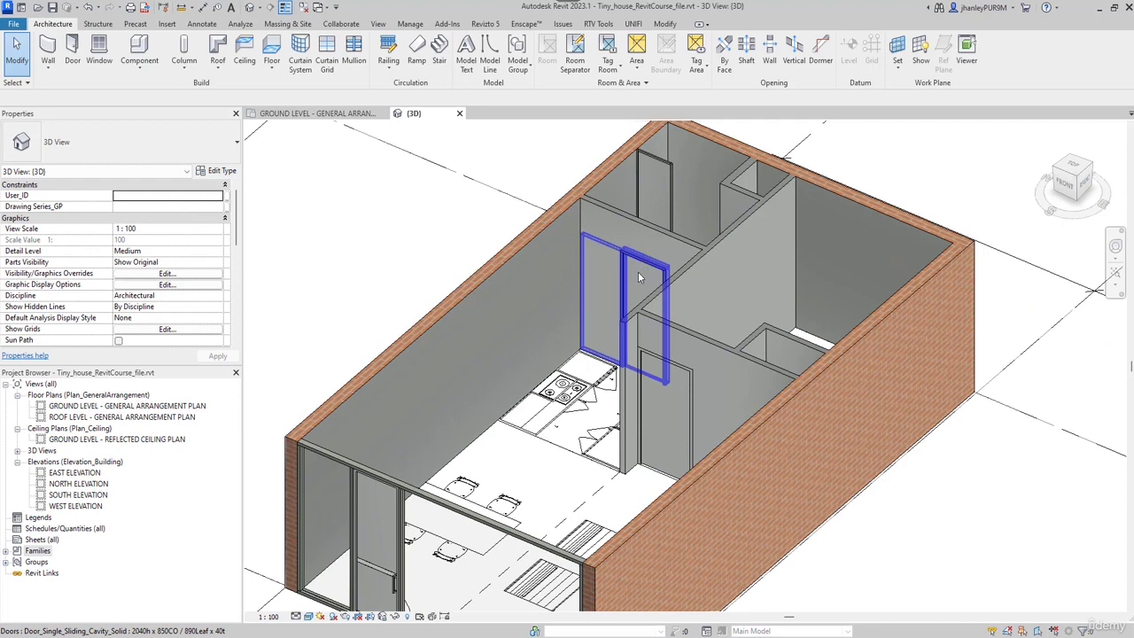
click(620, 258)
key(Escape)
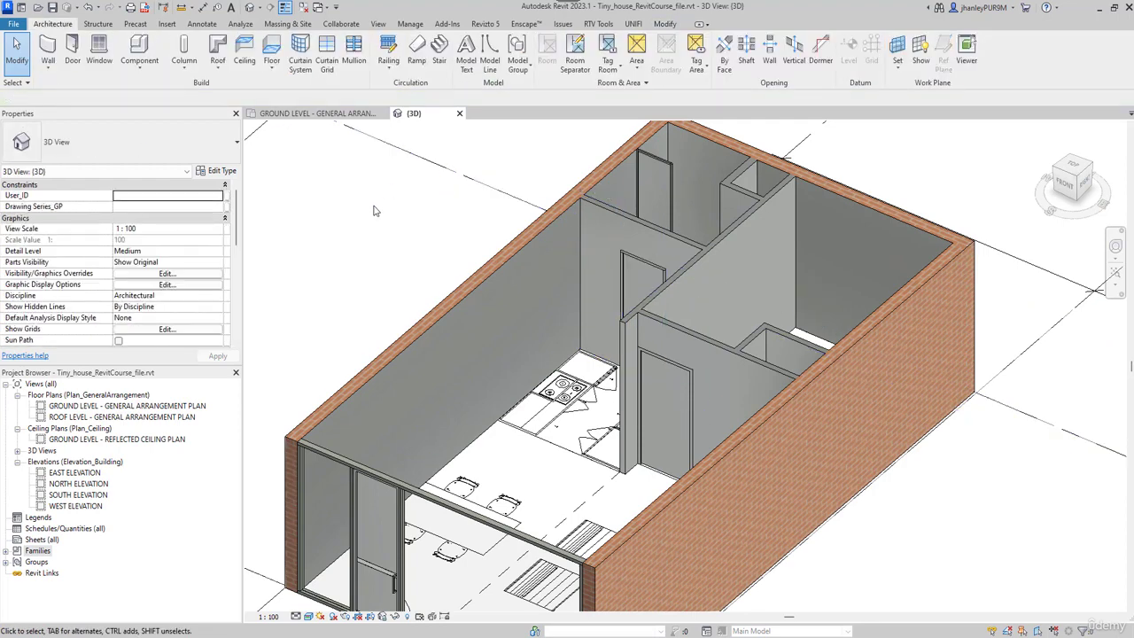
click(657, 403)
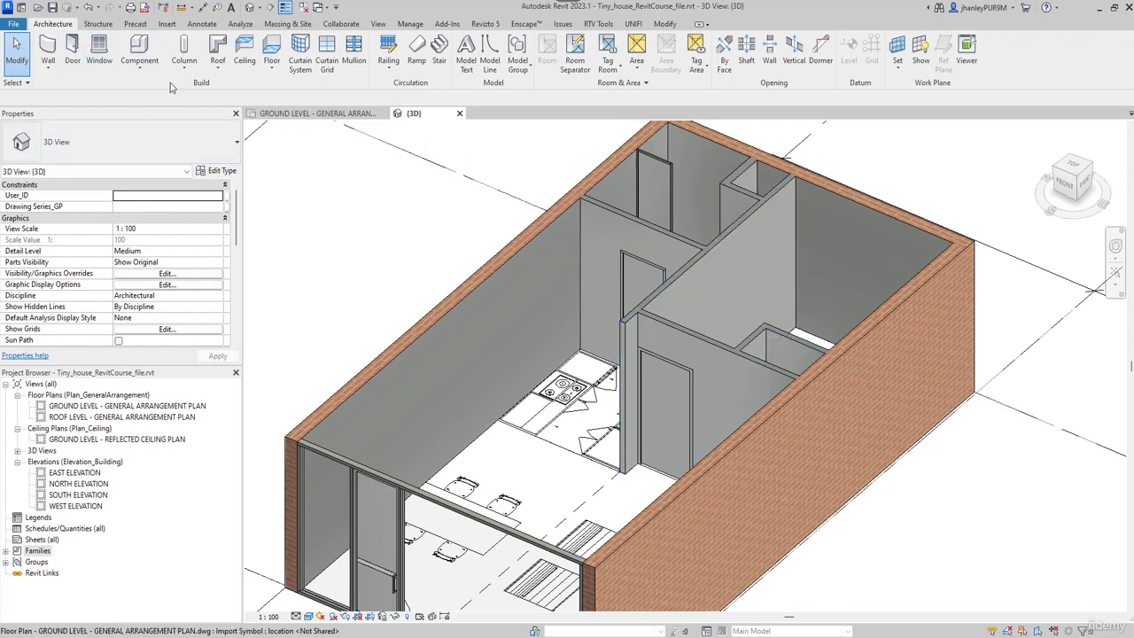
Step: Start placing a Door_Single_Swing_Solid door from the 720Leaf x 2040h x 40t type and duplicate that type as 620Leaf x 2040h x 40t
click(73, 50)
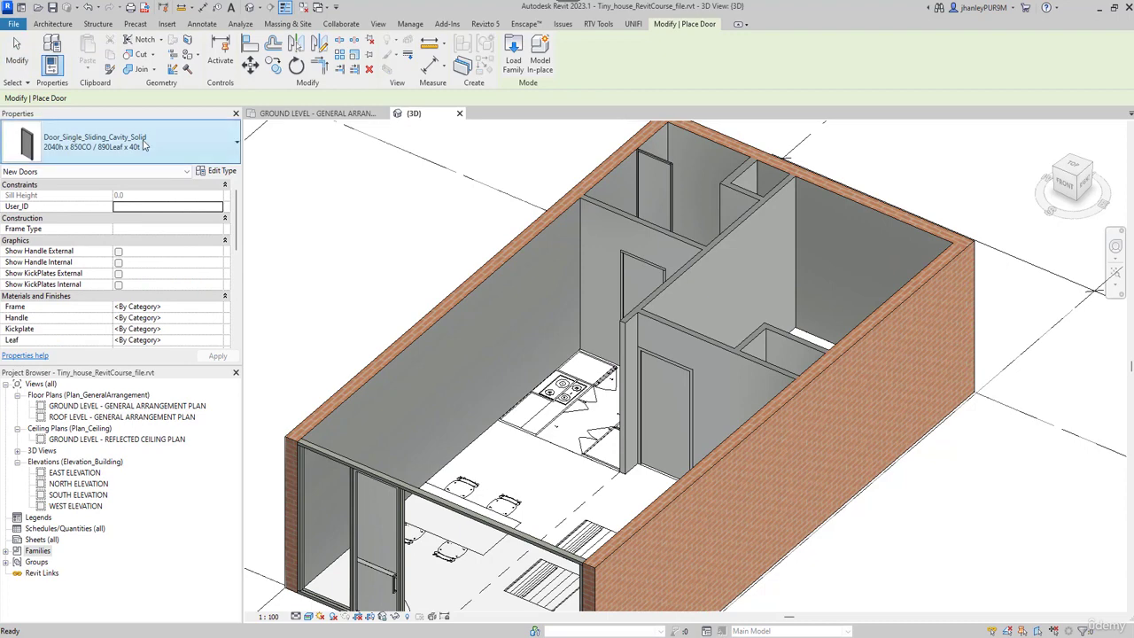
click(116, 141)
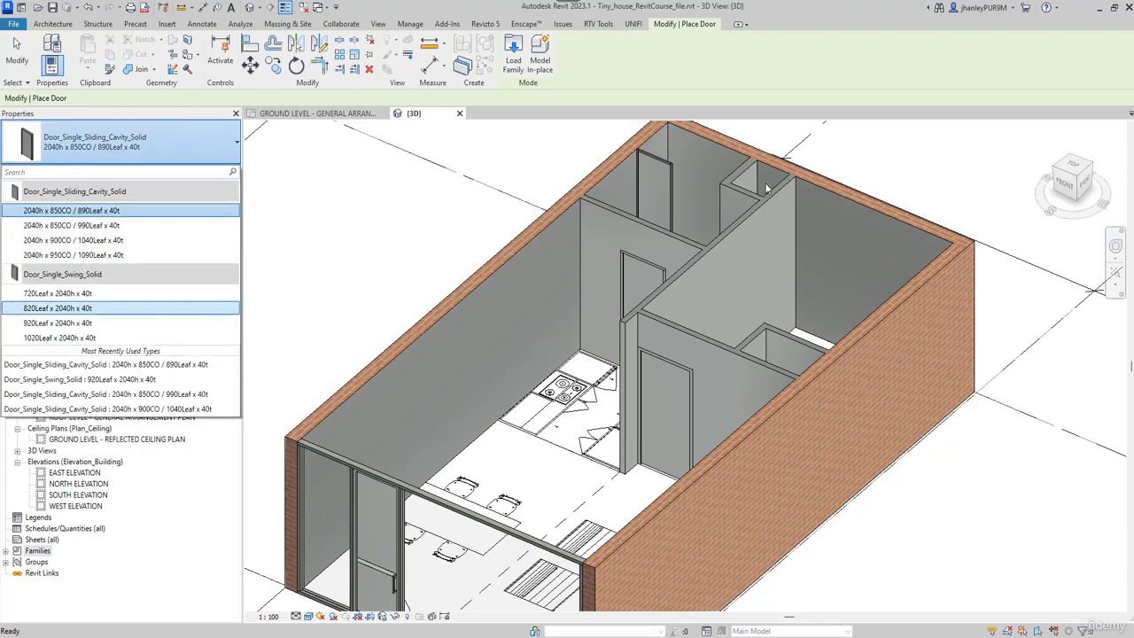
click(57, 293)
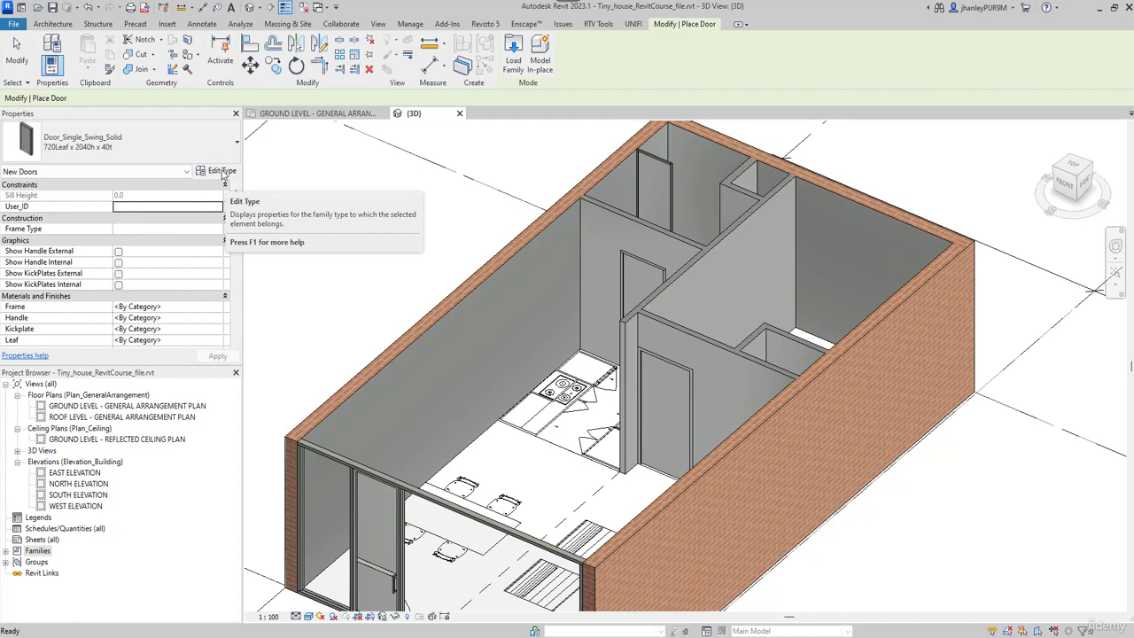
click(222, 172)
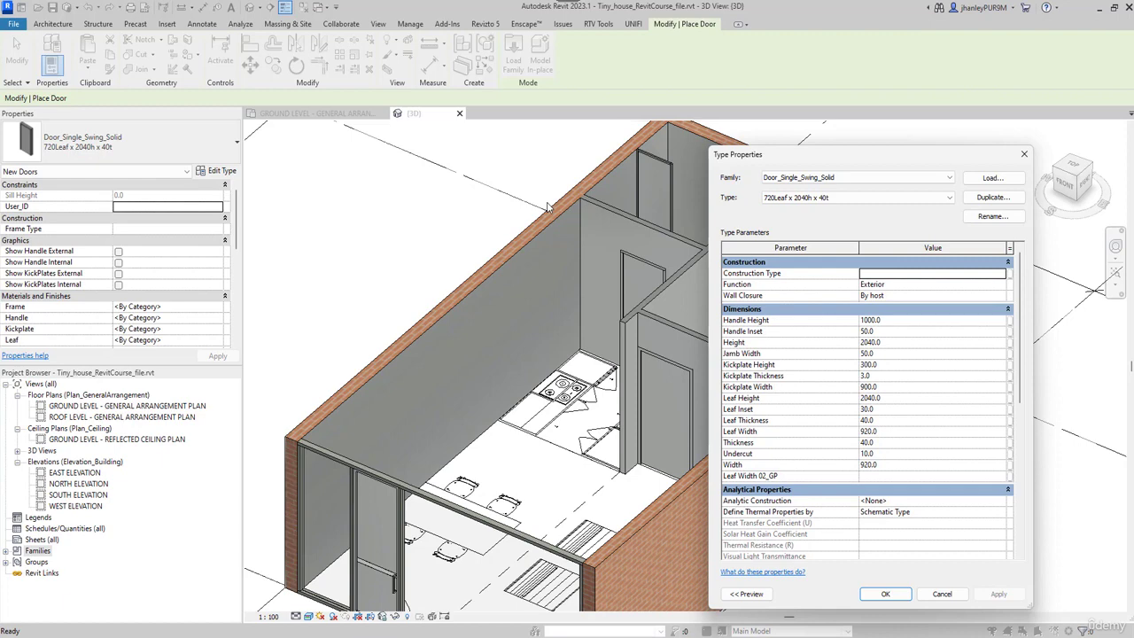
click(992, 199)
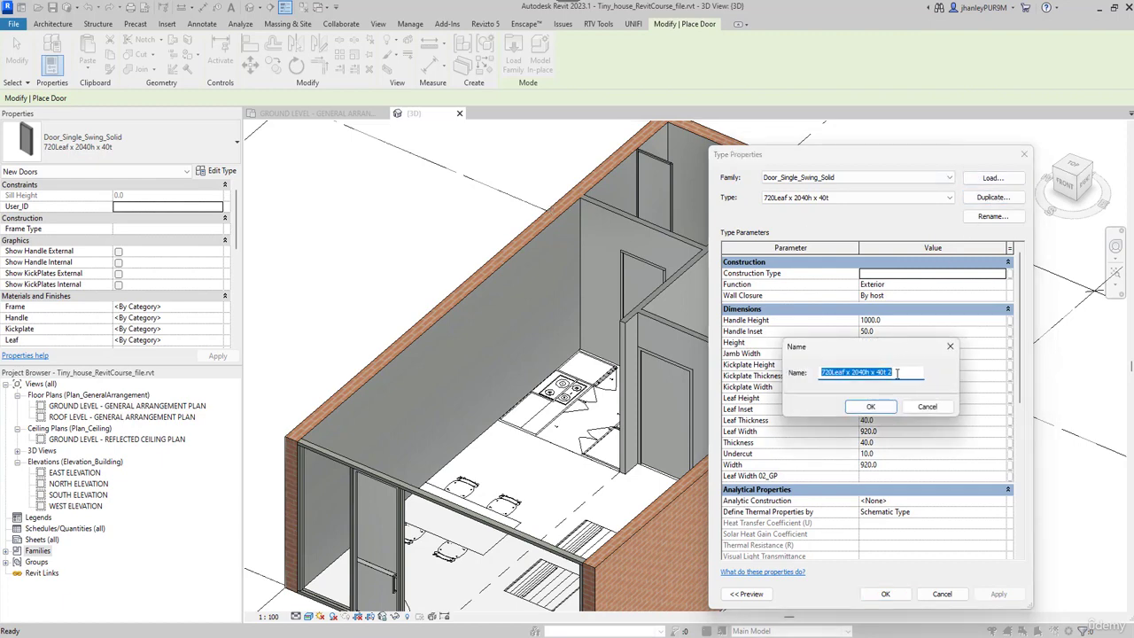
click(895, 372)
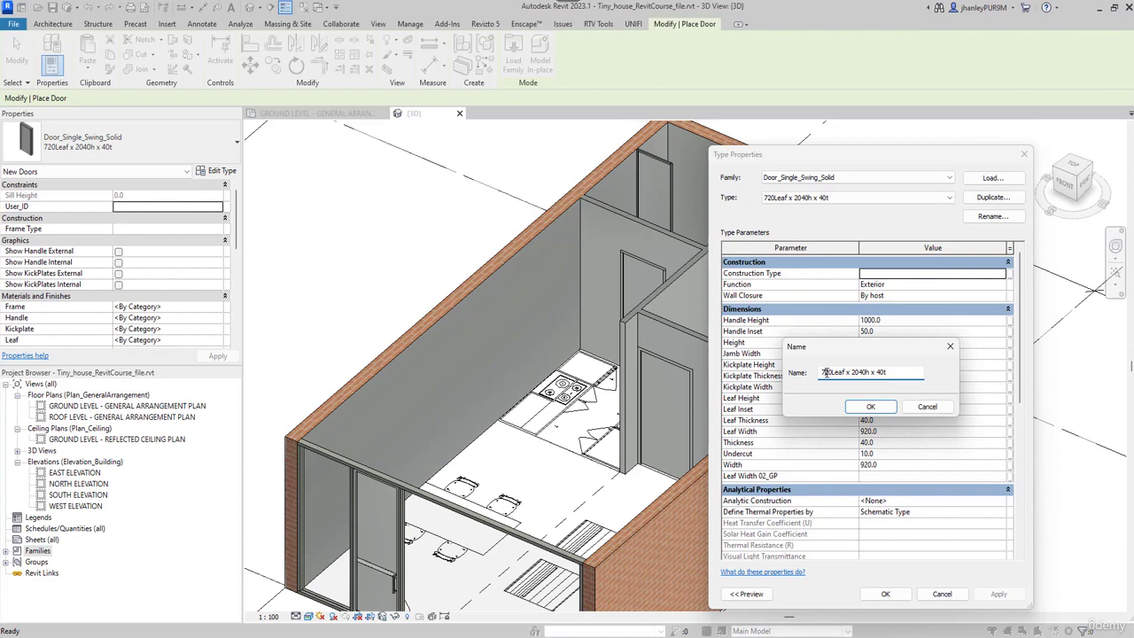
key(BackSpace)
text(6)
click(871, 406)
click(767, 198)
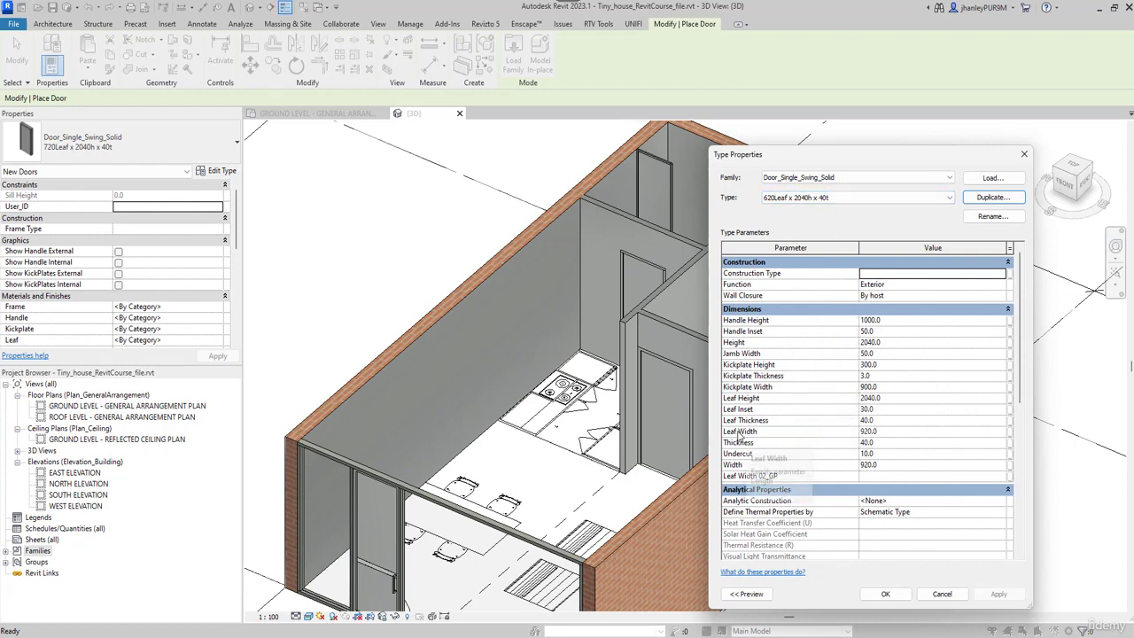
Step: Set the Leaf Width of the 620Leaf x 2040h x 40t door type to 620 mm and accept the type properties
click(888, 432)
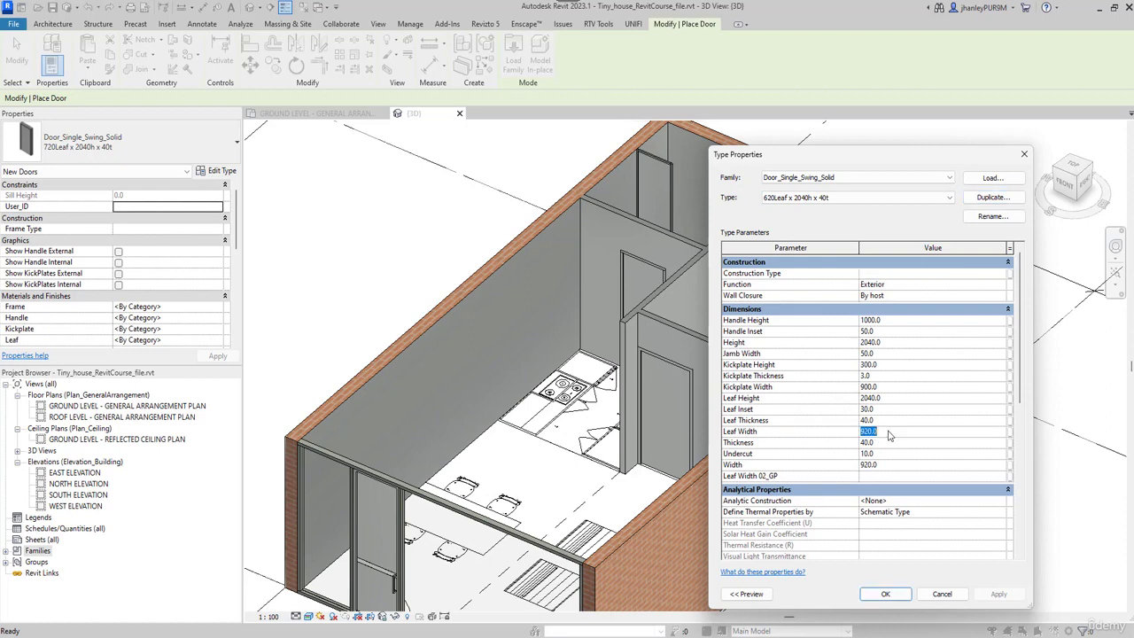
text(620)
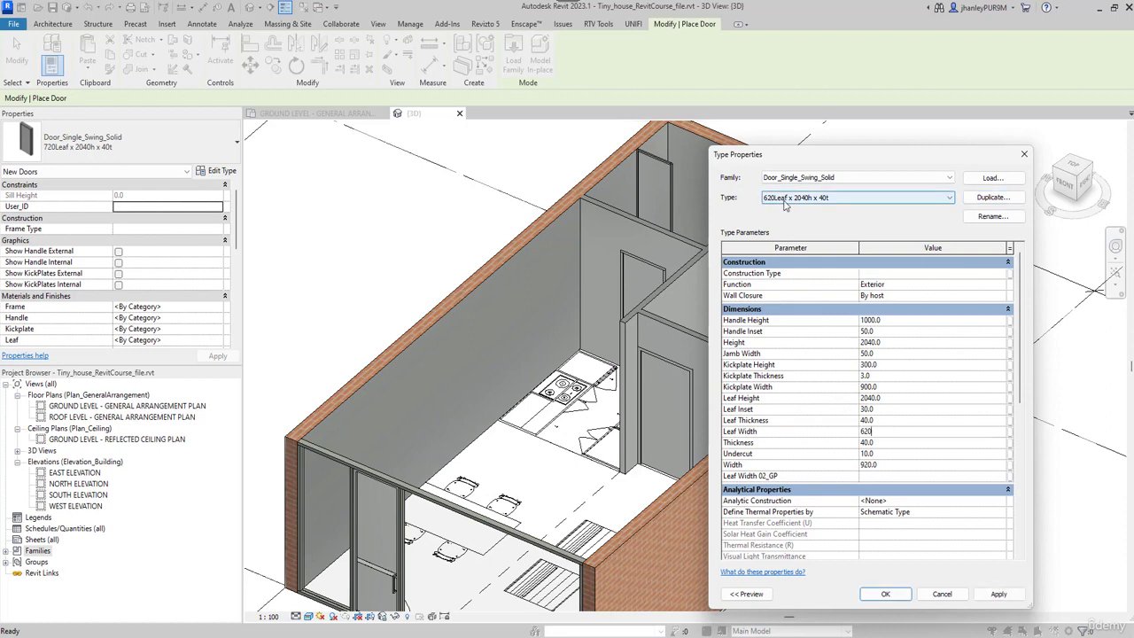
click(884, 593)
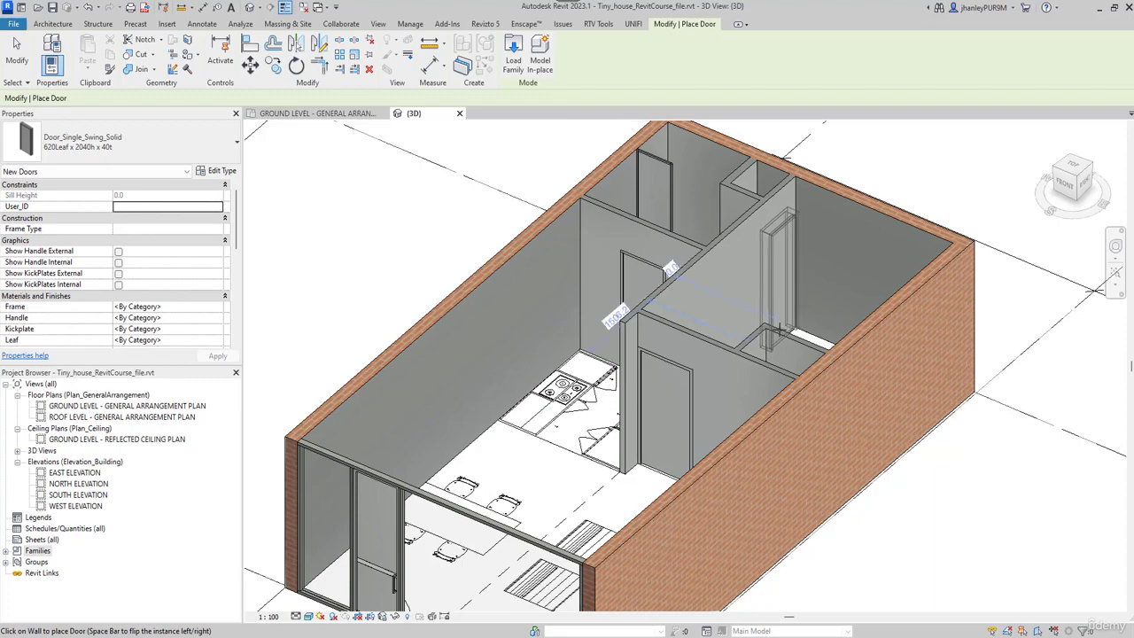
Step: Place the 620Leaf door in the bedroom-bathroom partition at the small cupboard beside the rear brick wall, and return to the ground level plan
shift+middle_drag(786, 329, 764, 342)
scroll(635, 375, down, 3)
scroll(784, 279, up, 2)
scroll(784, 279, up, 2)
scroll(859, 367, down, 1)
scroll(859, 368, up, 5)
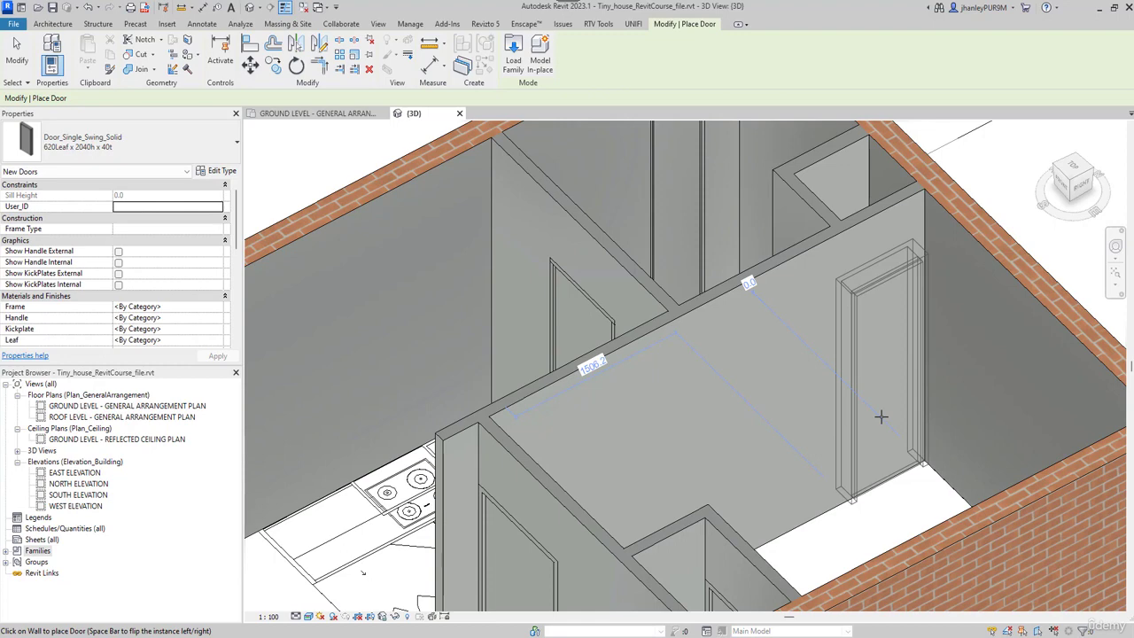
click(881, 416)
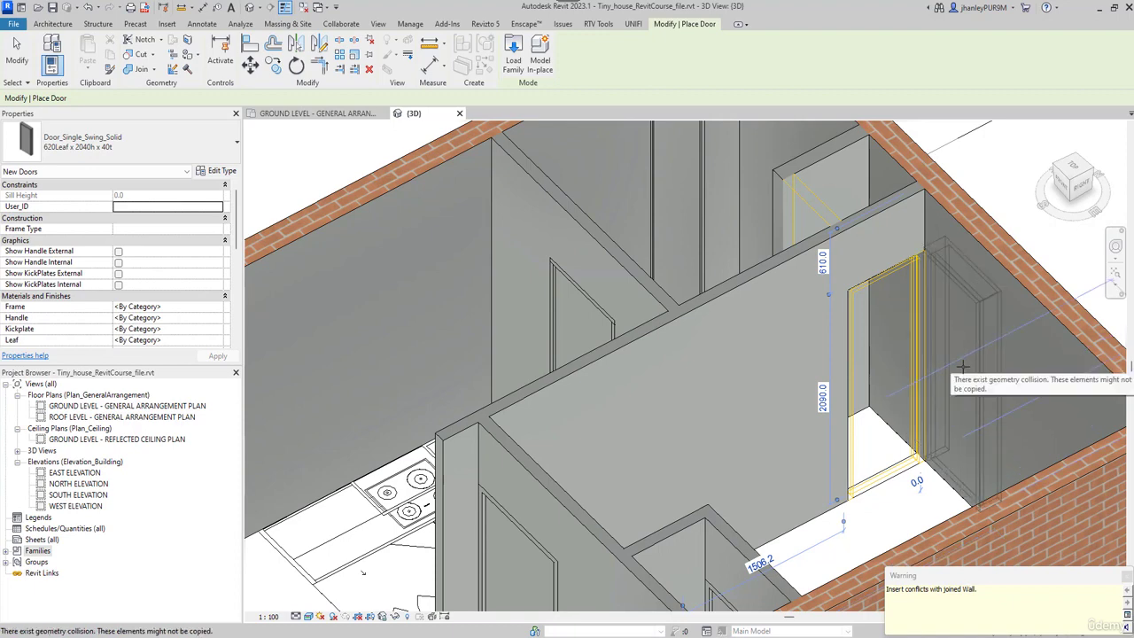
key(Escape)
key(Escape)
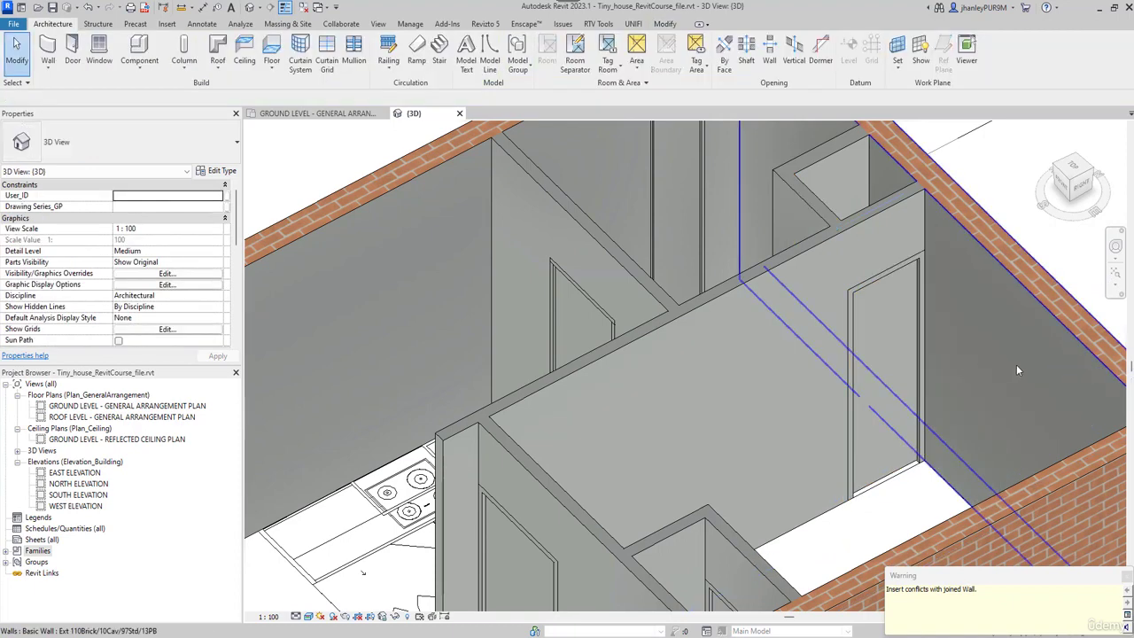
click(317, 113)
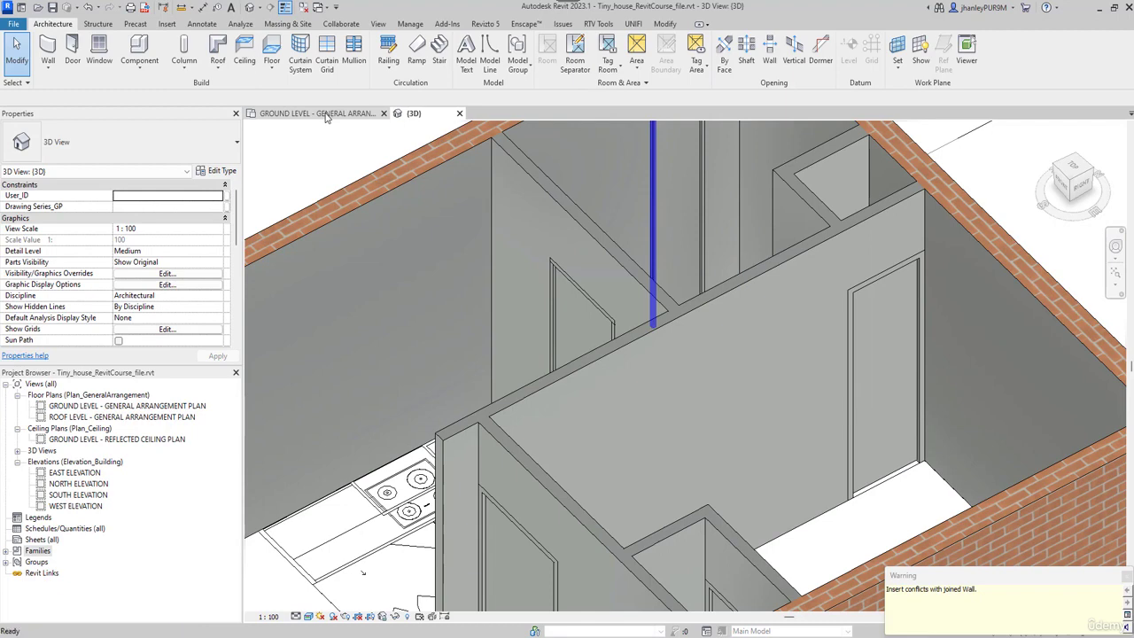
Step: Nudge the 620Leaf cupboard door towards the rear brick wall until its frame sits about 2.3 mm clear of the cupboard's return wall
scroll(574, 145, up, 8)
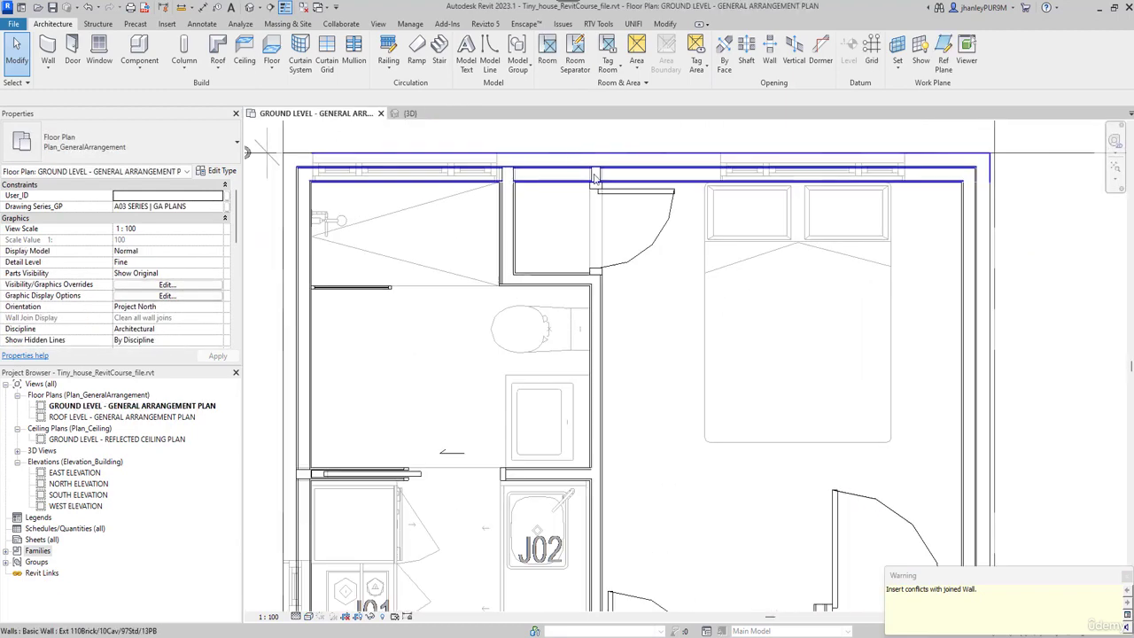
scroll(599, 186, up, 3)
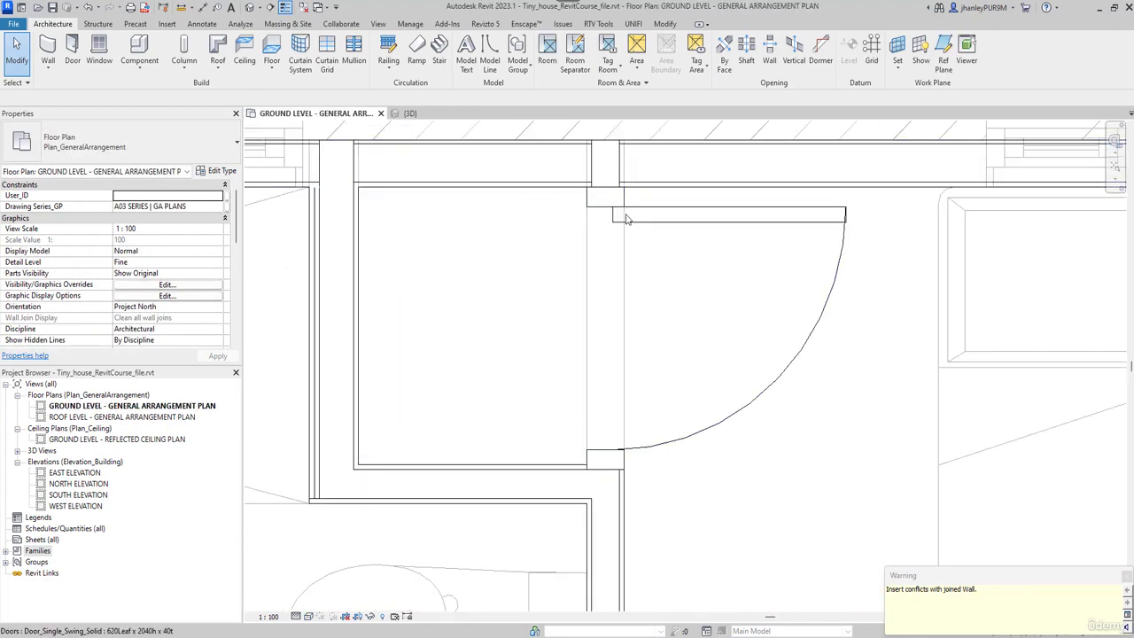
click(623, 212)
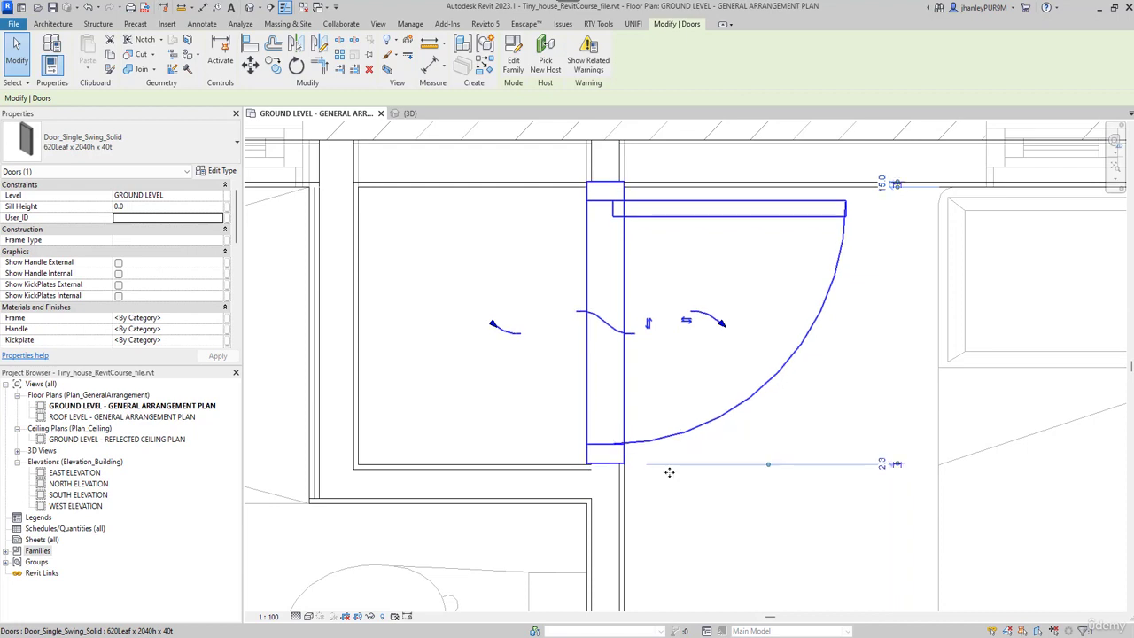
click(659, 460)
click(656, 459)
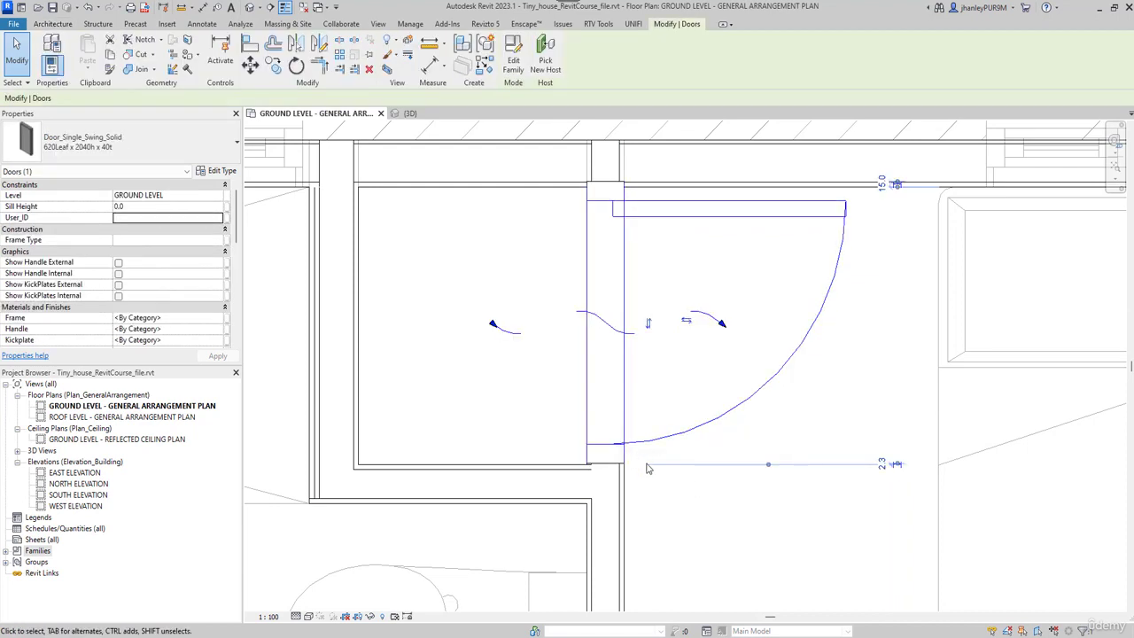
Step: Try the 620Leaf cupboard door across the joined return wall, and nudge it back towards the rear brick wall until clear of the junction
click(620, 502)
click(526, 490)
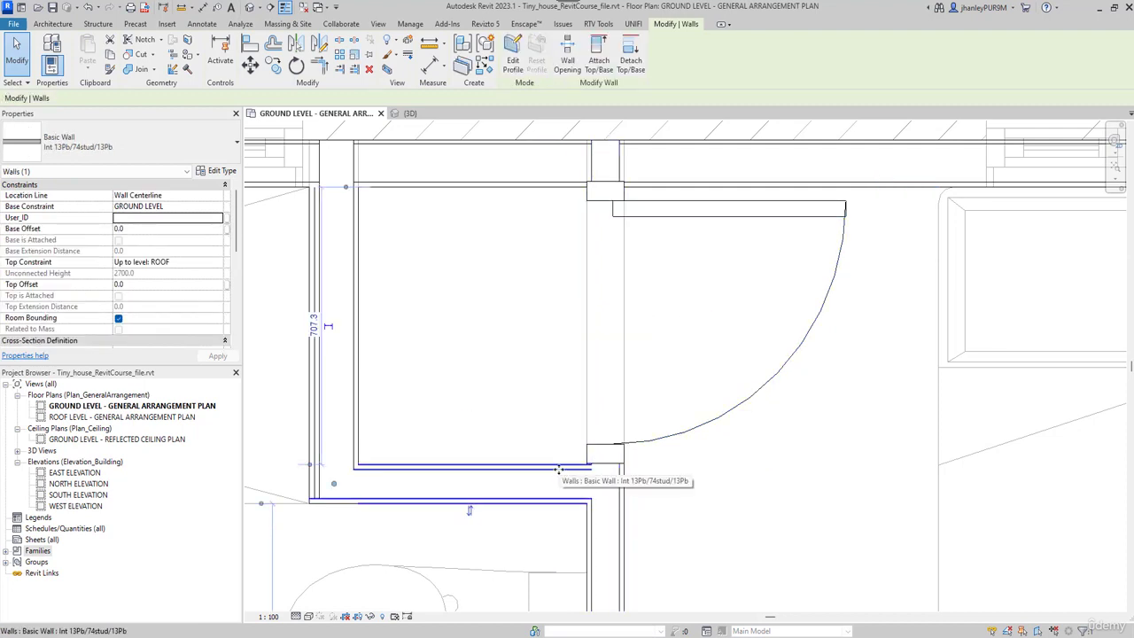
click(602, 451)
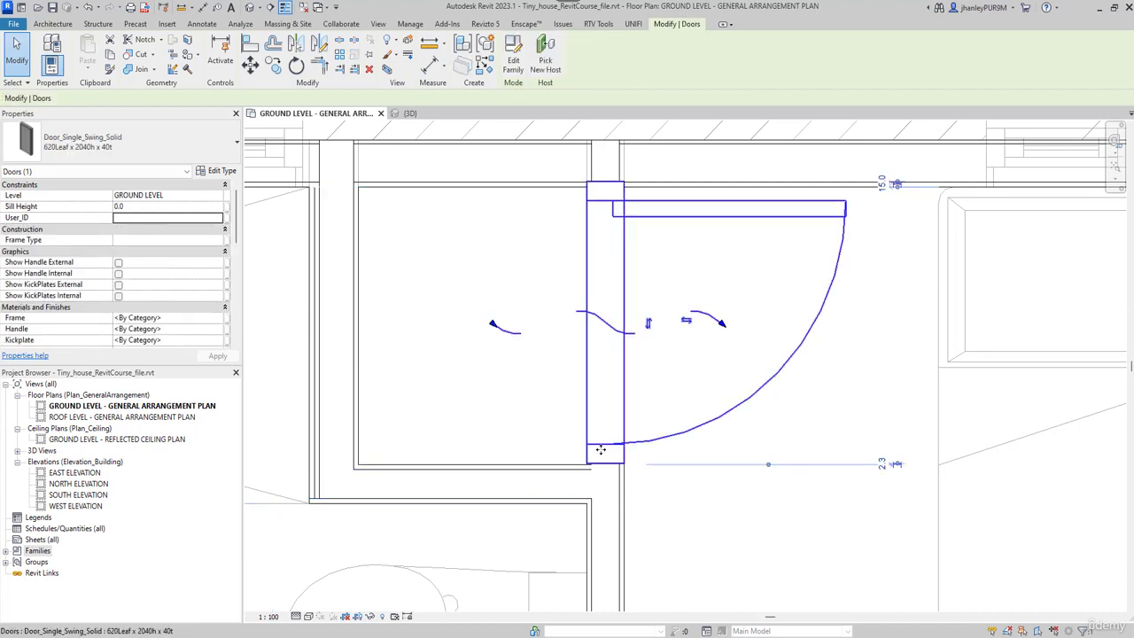
drag(602, 453, 602, 477)
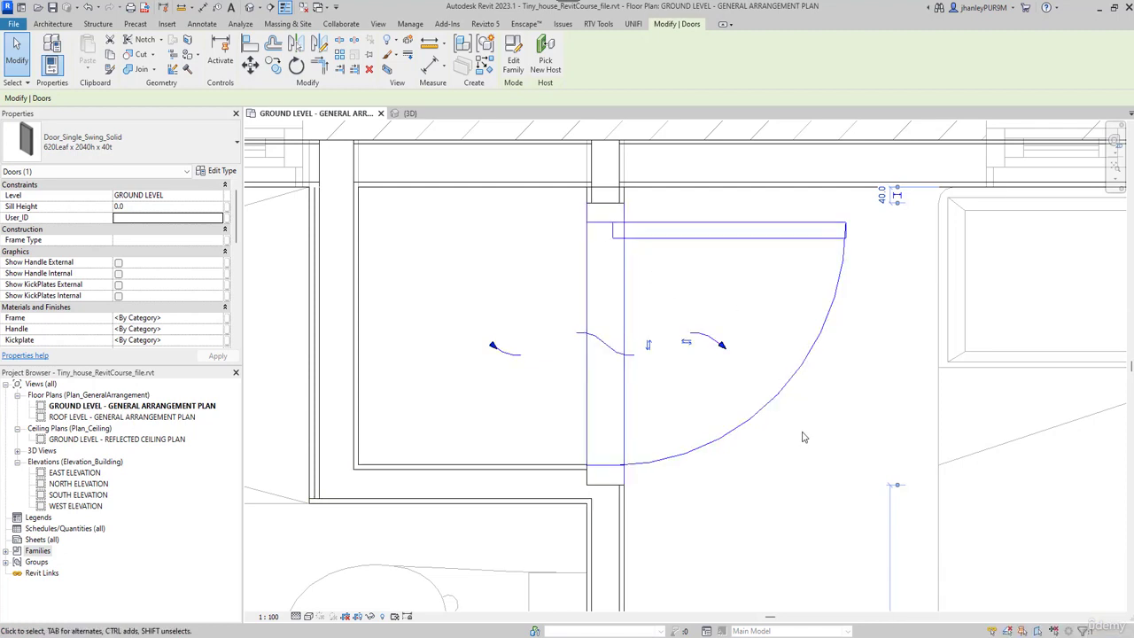
key(Up)
key(Up)
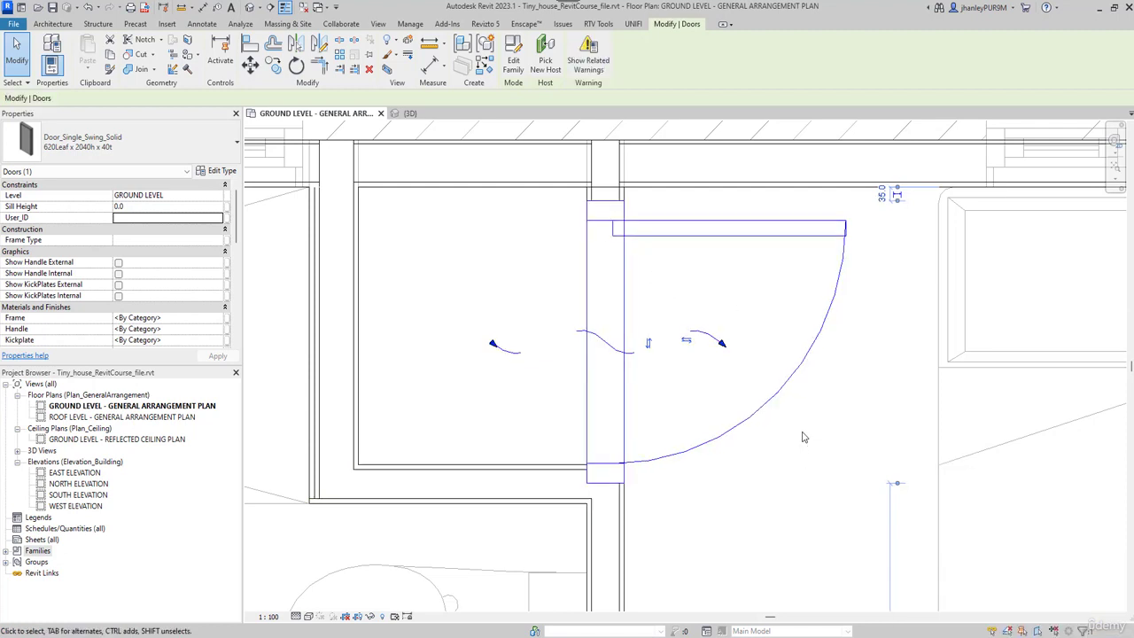
key(Up)
key(Up)
key(Up)
key(Up)
key(Up)
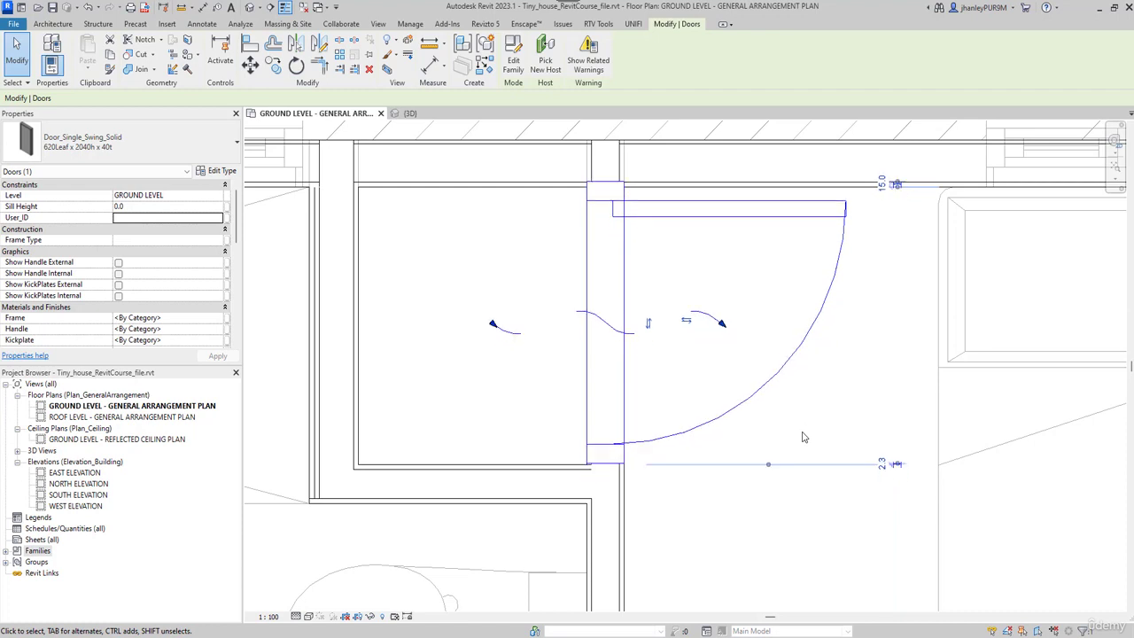
Step: Reselect the 620Leaf cupboard door, review its related warnings about the joined wall and close the message list
click(740, 495)
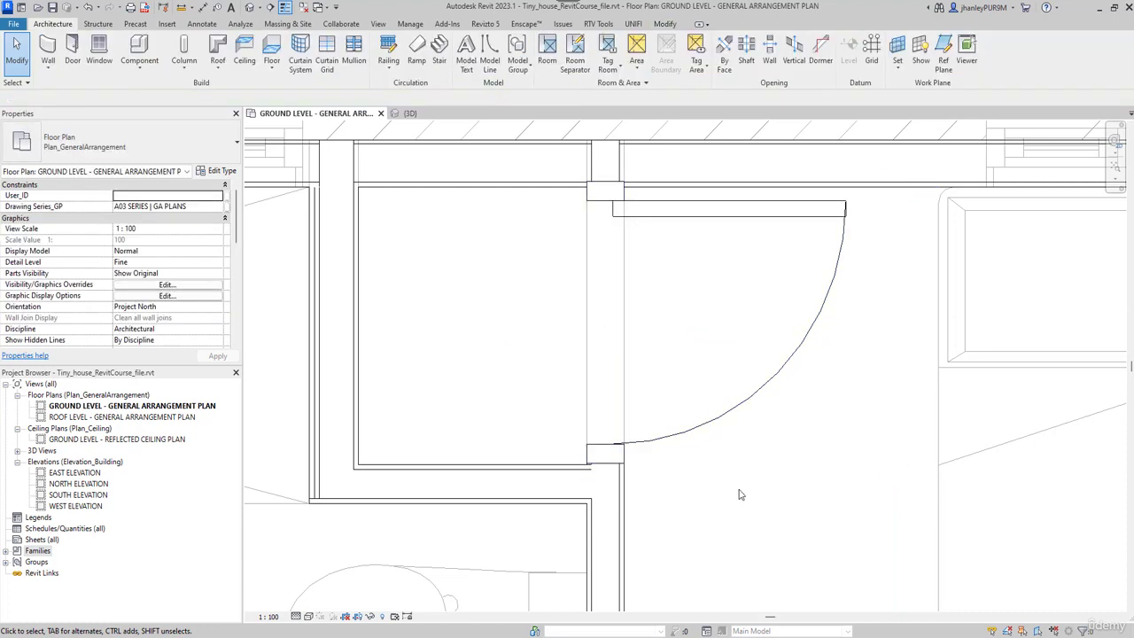
click(612, 447)
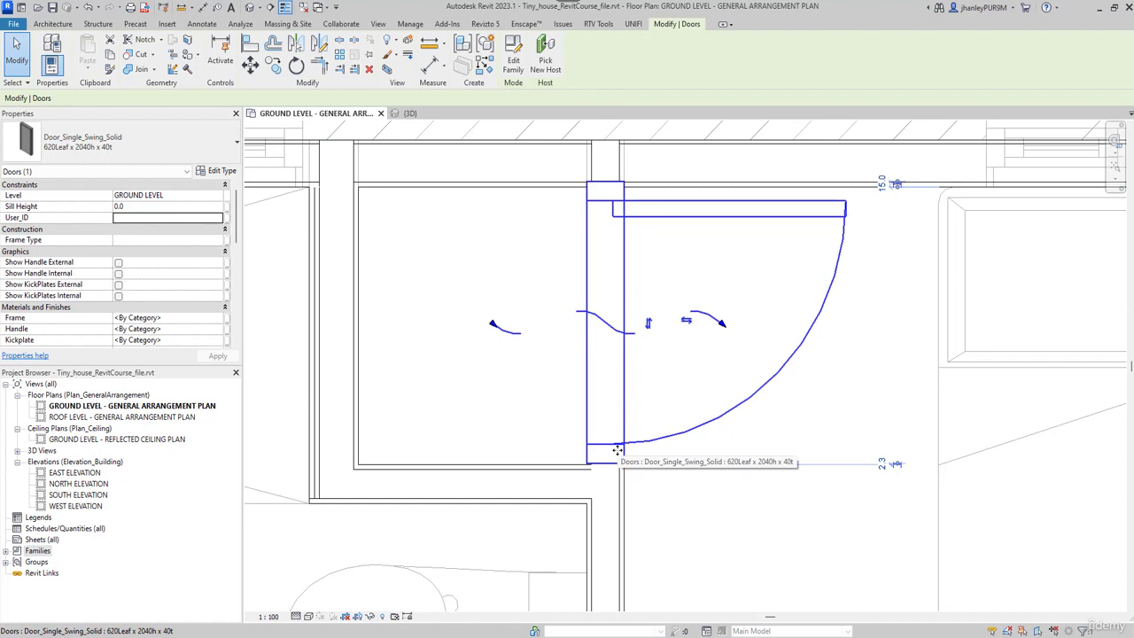
key(Escape)
click(654, 446)
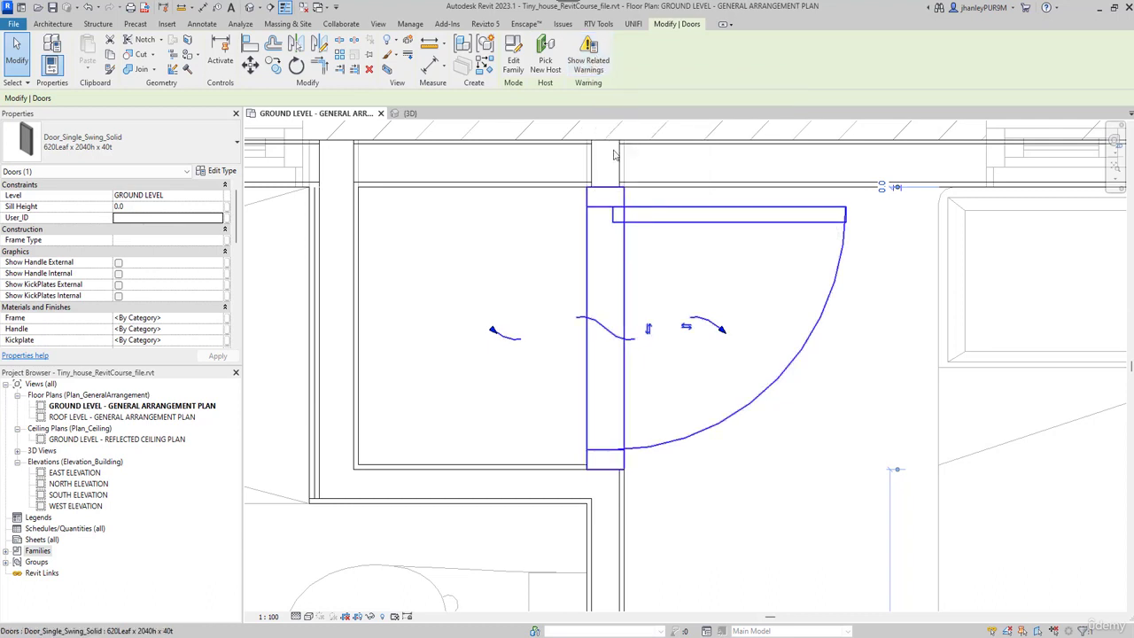
click(588, 53)
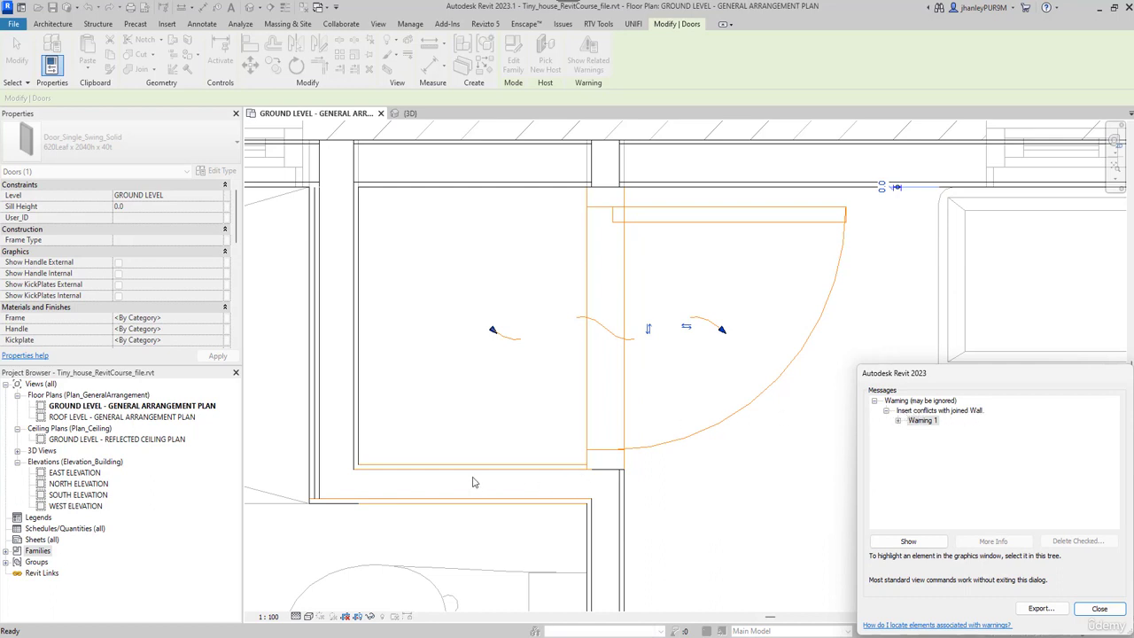
click(1096, 608)
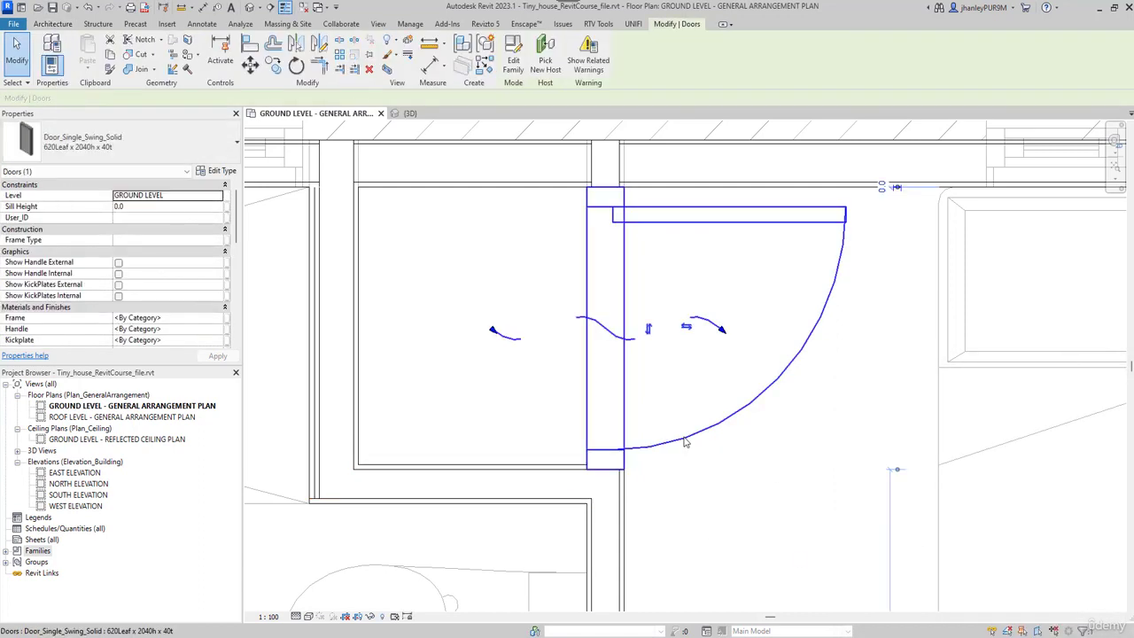
Step: Nudge the 620Leaf cupboard door towards the rear brick wall to about 2.3 mm clear of the return wall, and check its fit
key(Up)
key(Up)
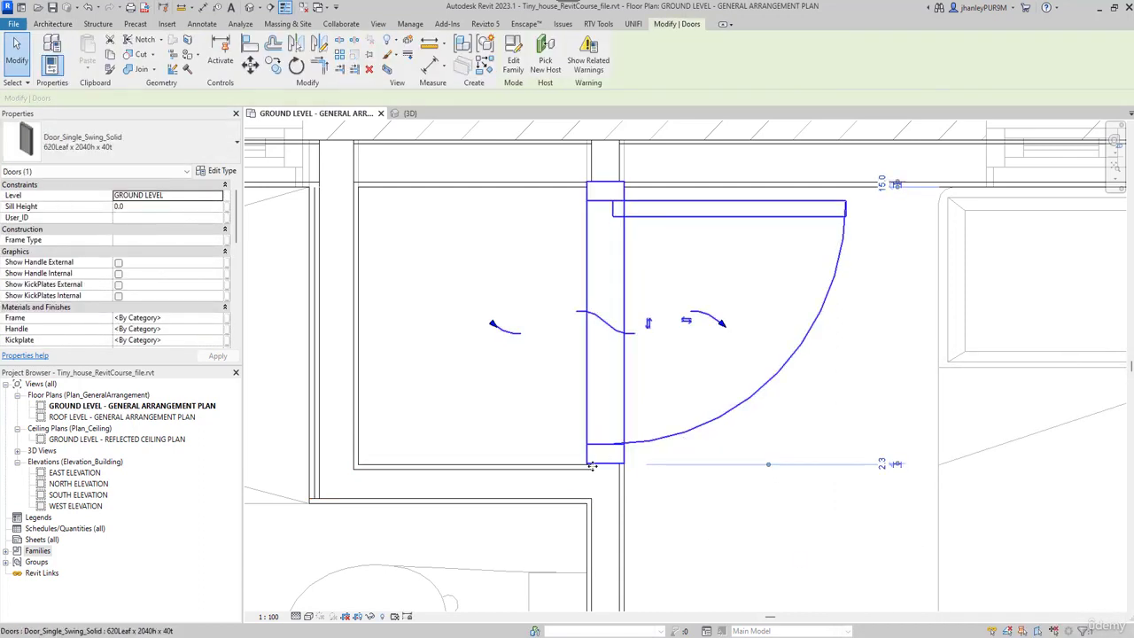
scroll(591, 467, up, 6)
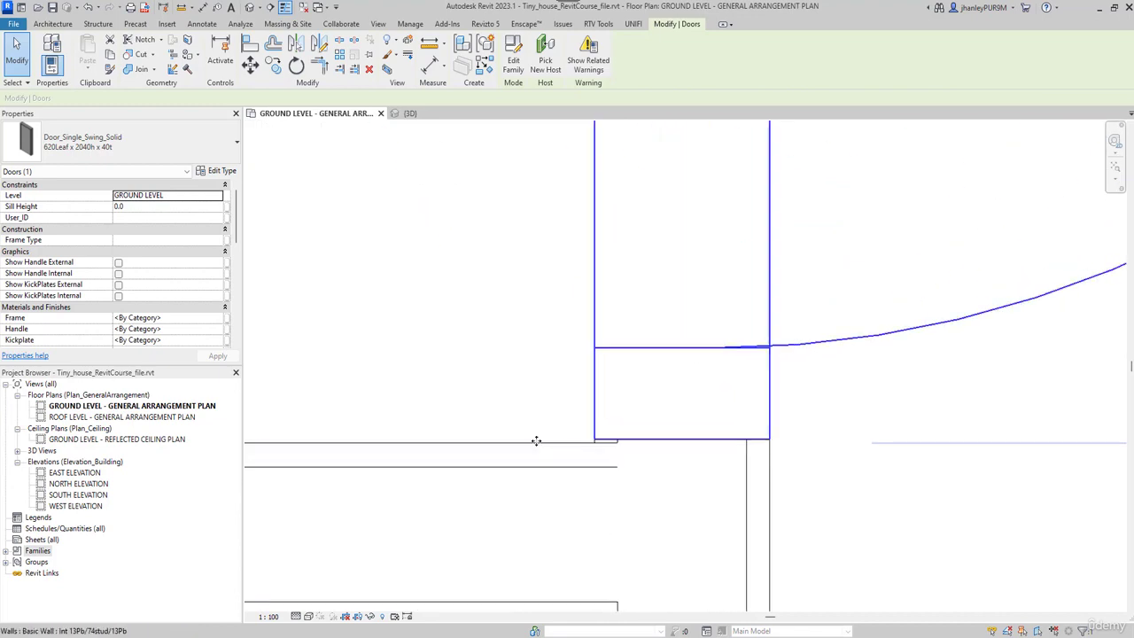
scroll(531, 447, down, 5)
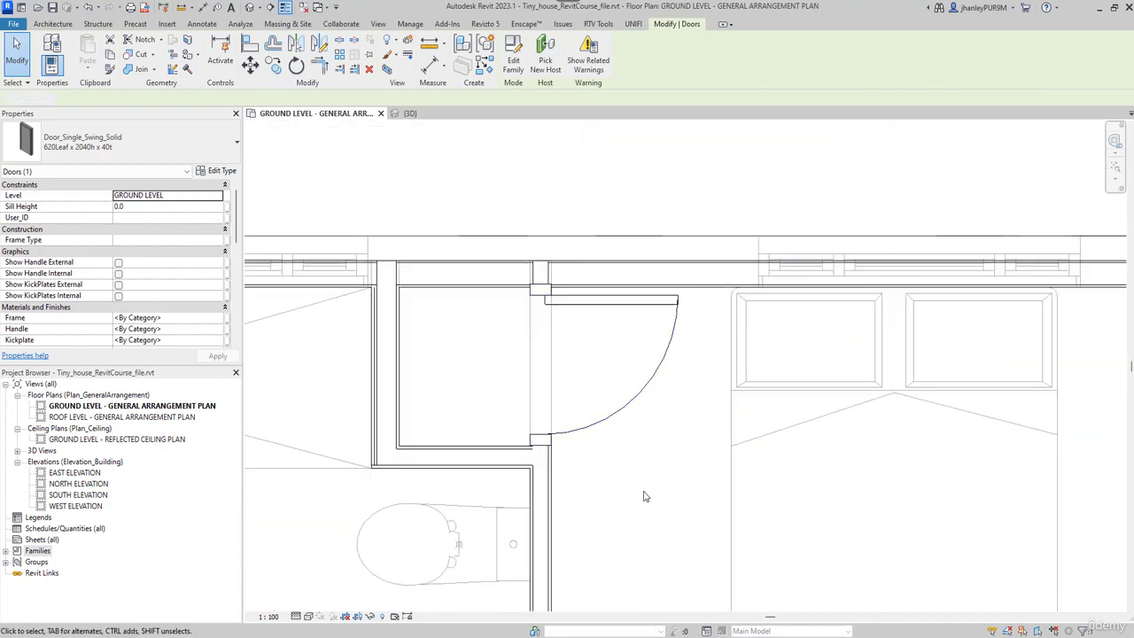
click(644, 496)
click(580, 428)
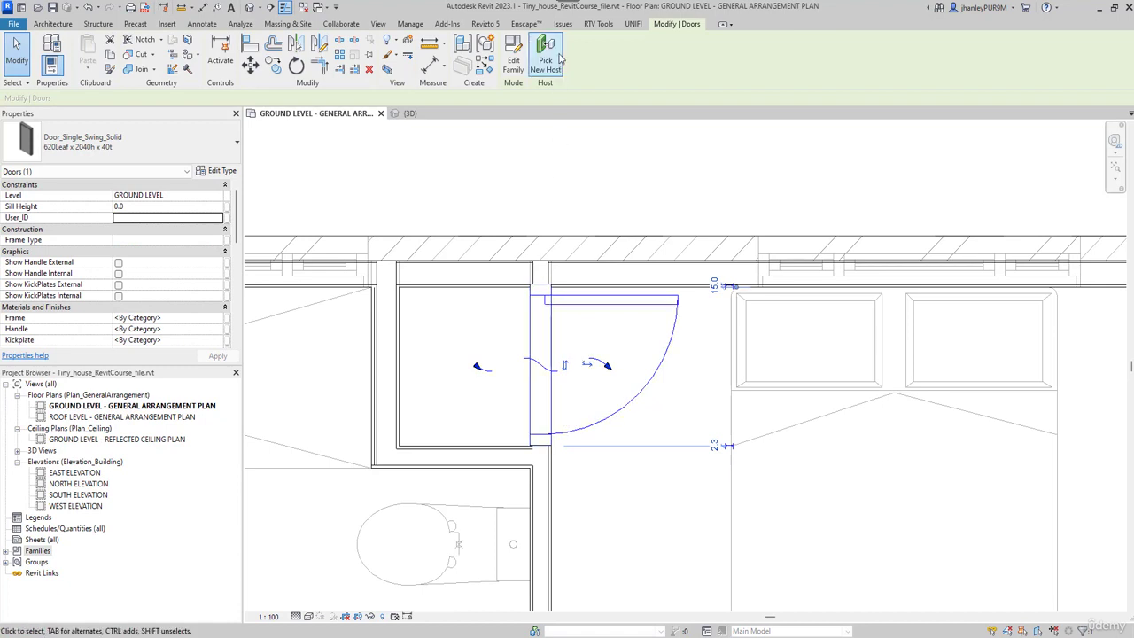
scroll(593, 284, down, 3)
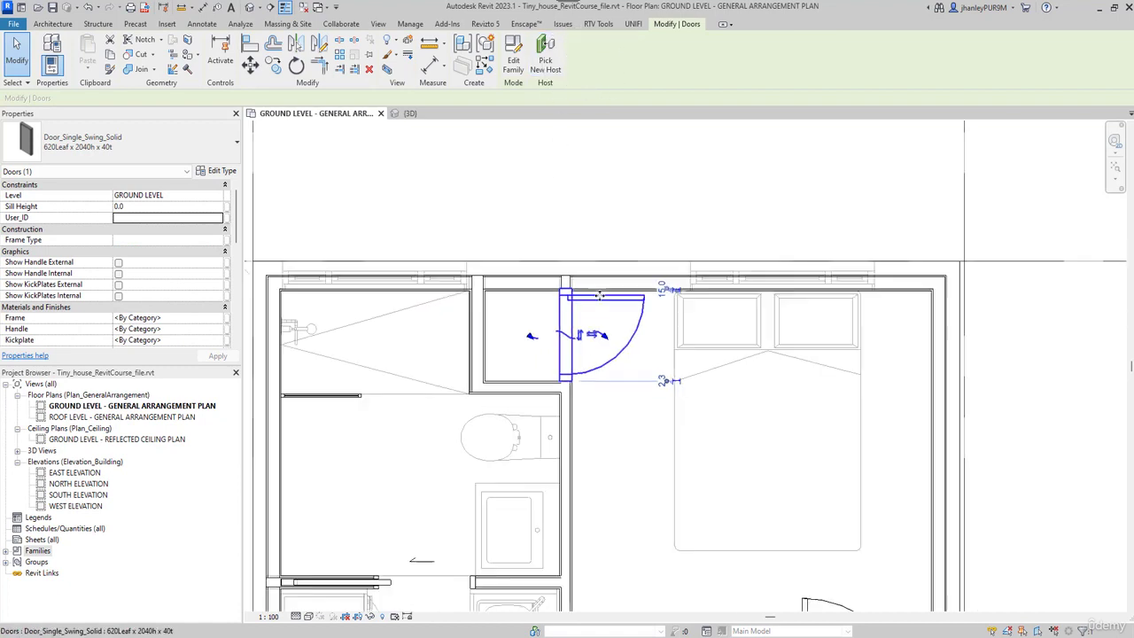
scroll(599, 295, down, 2)
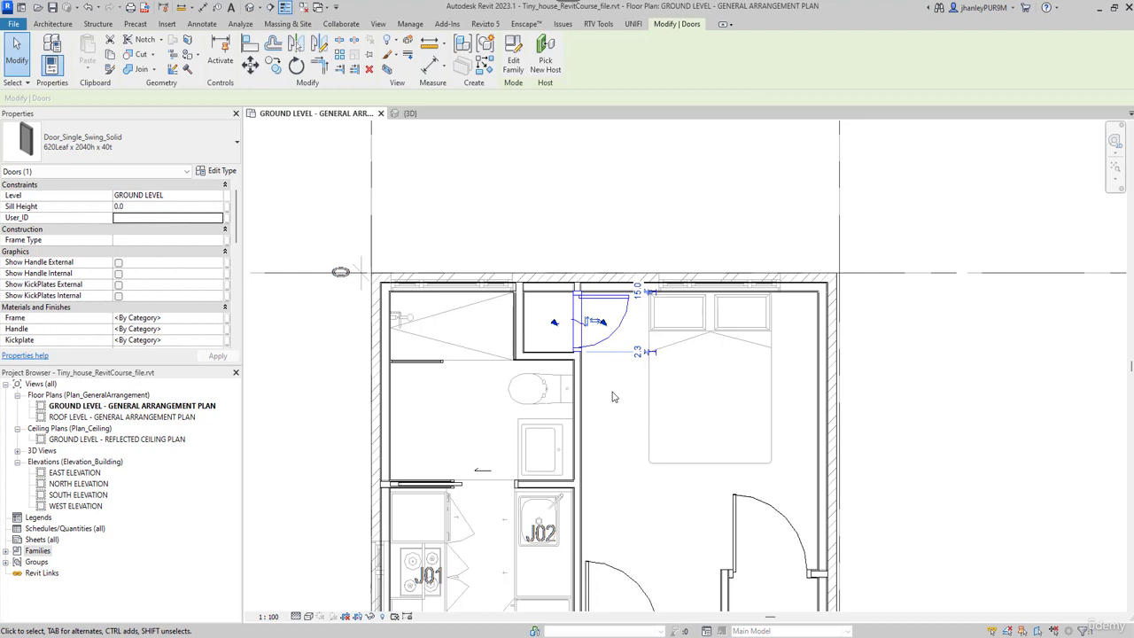
scroll(595, 344, up, 3)
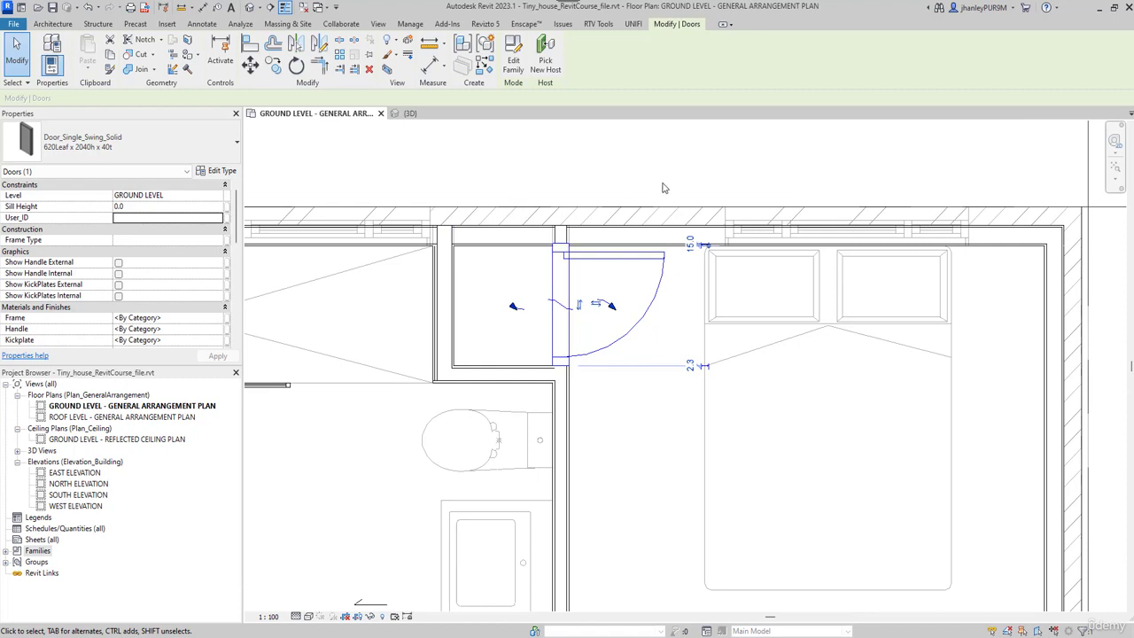
scroll(664, 187, down, 2)
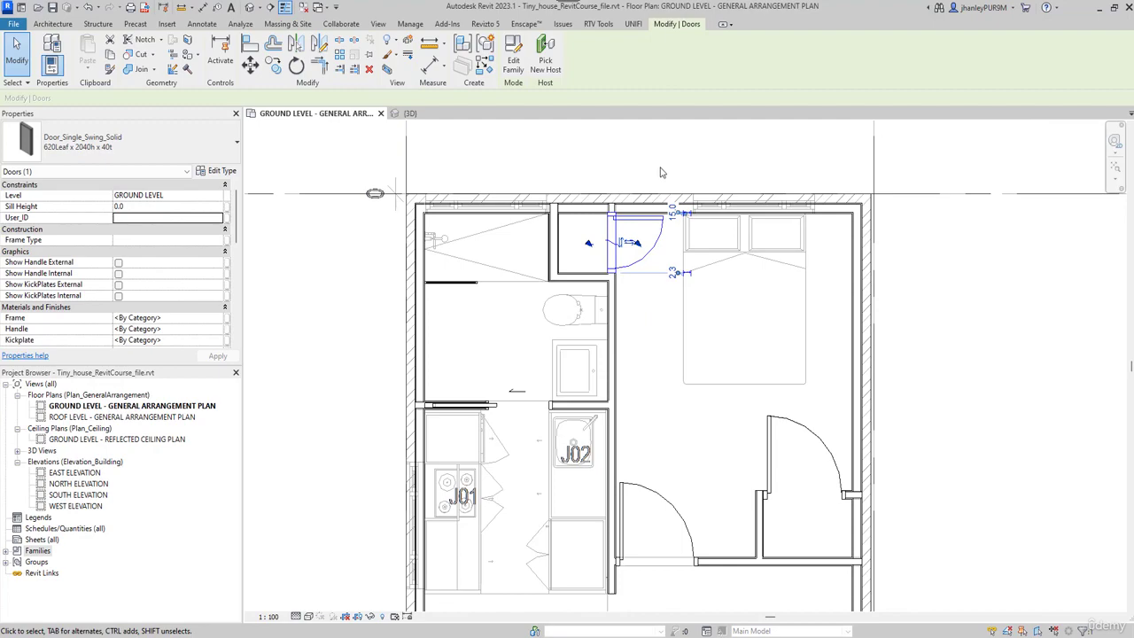